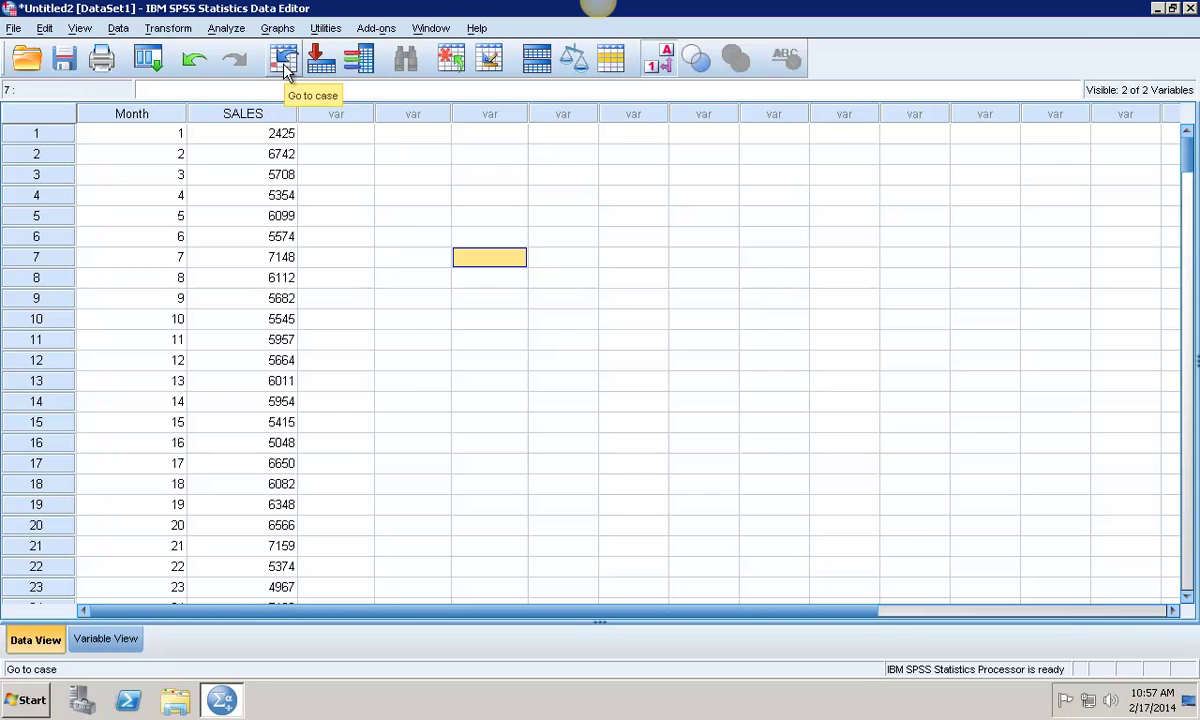
Step: Open Transform > Compute Variable, after backing out of the Count dialog opened by mistake
left_click(153, 28)
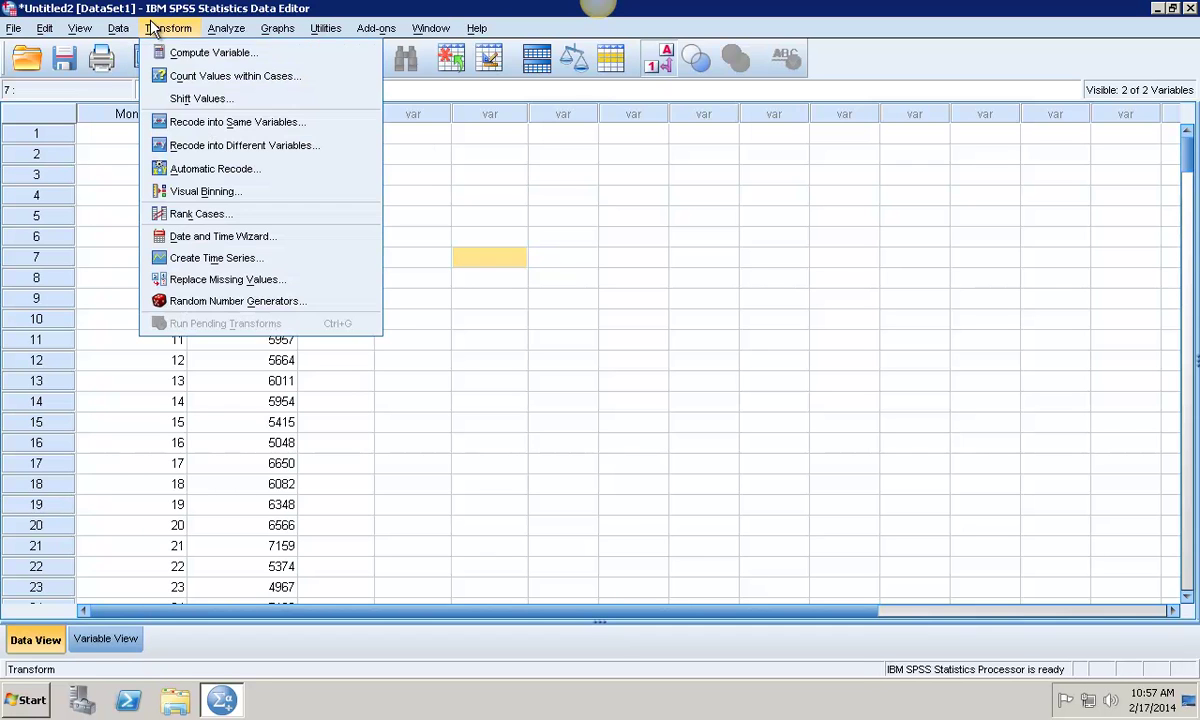
left_click(192, 77)
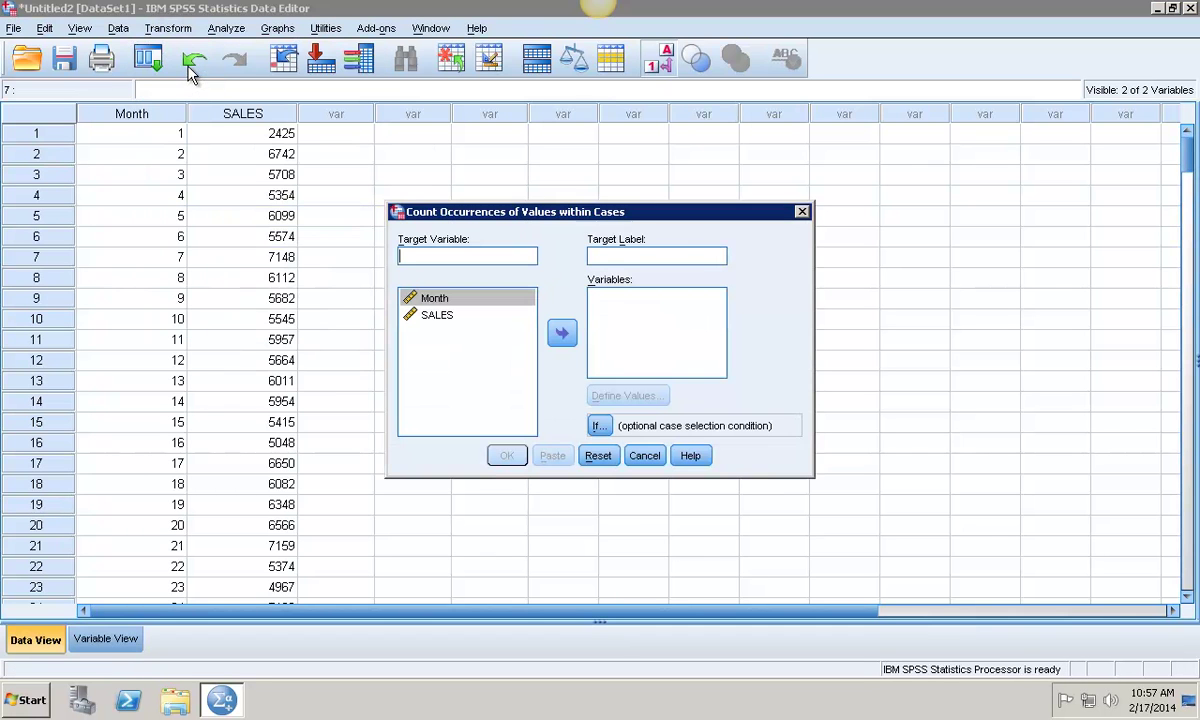
left_click(800, 210)
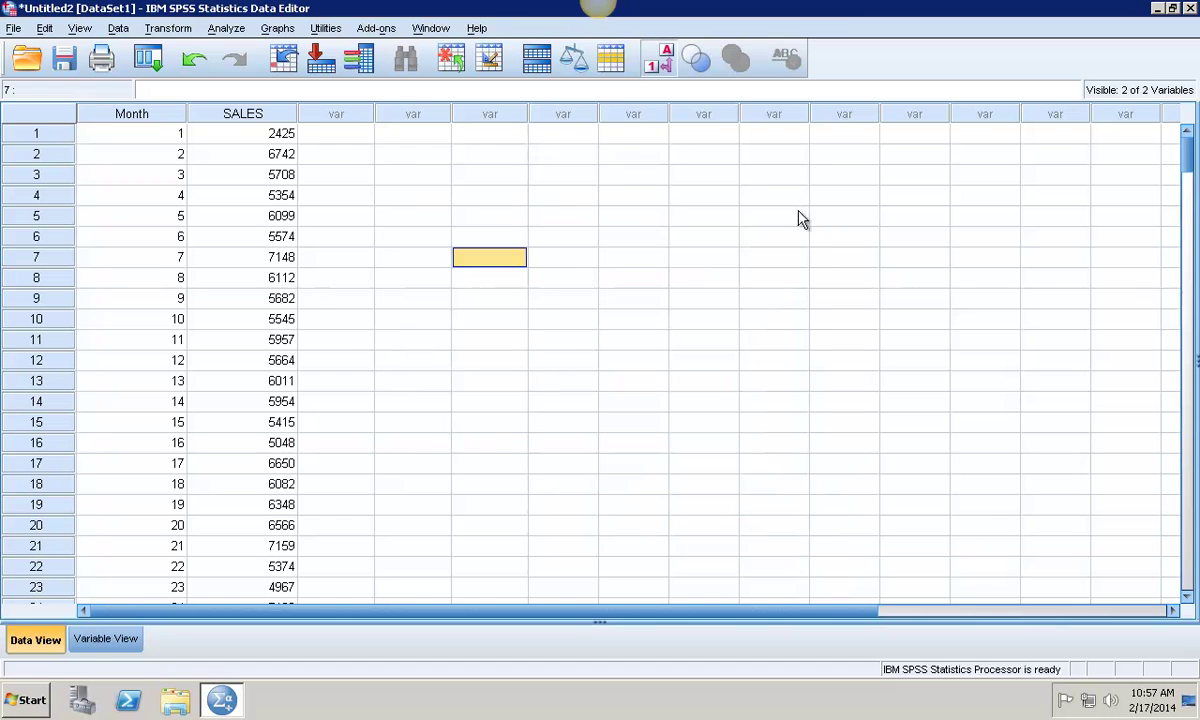
left_click(167, 28)
left_click(190, 55)
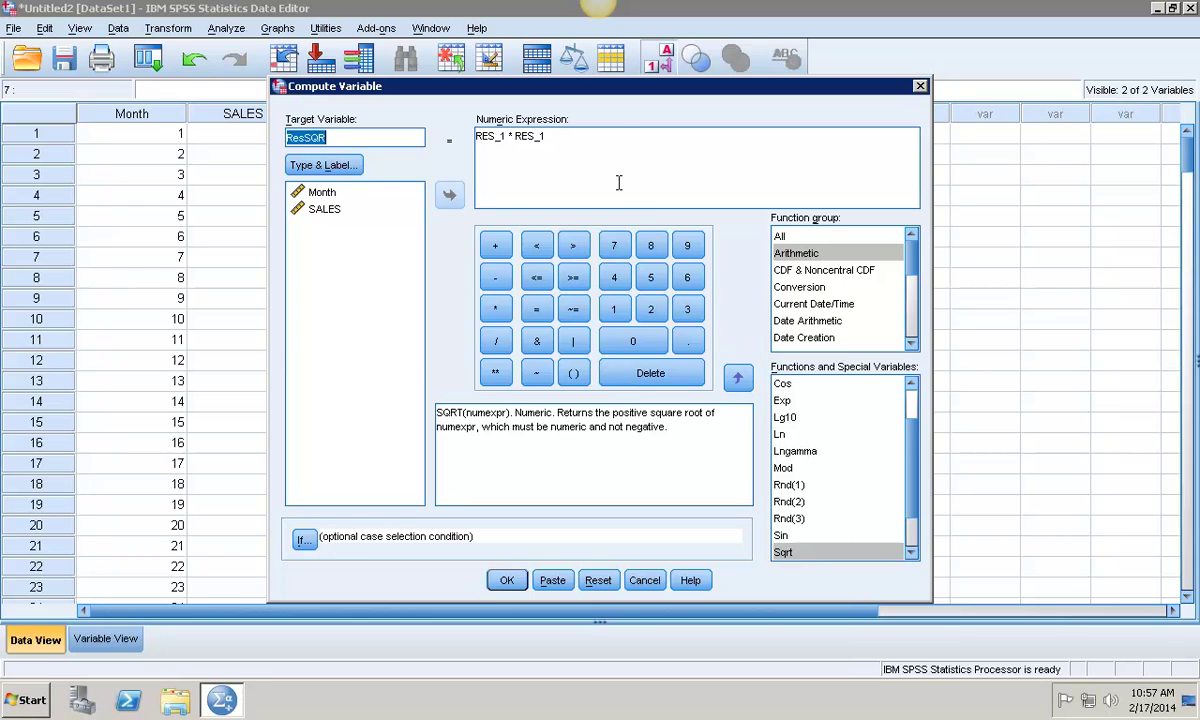
Step: Replace the old ResSQR formula with target variable correction and expression 1/SQRT(Month)
left_click_drag(617, 135, 430, 135)
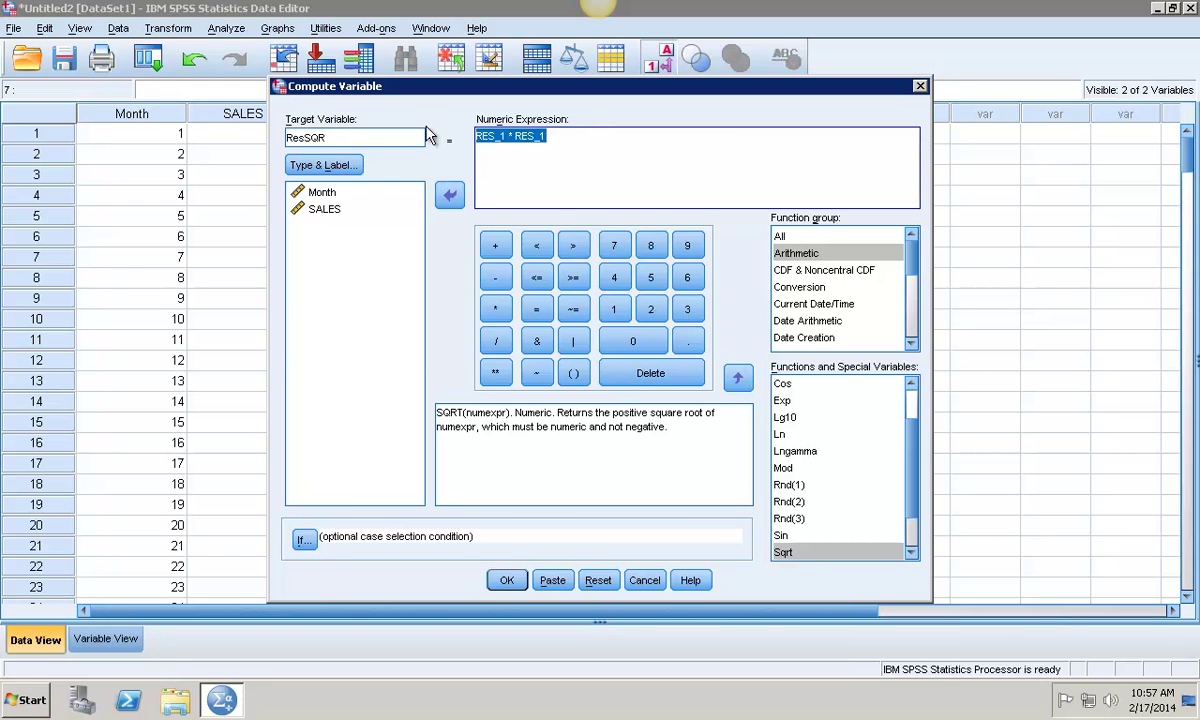
key("Delete")
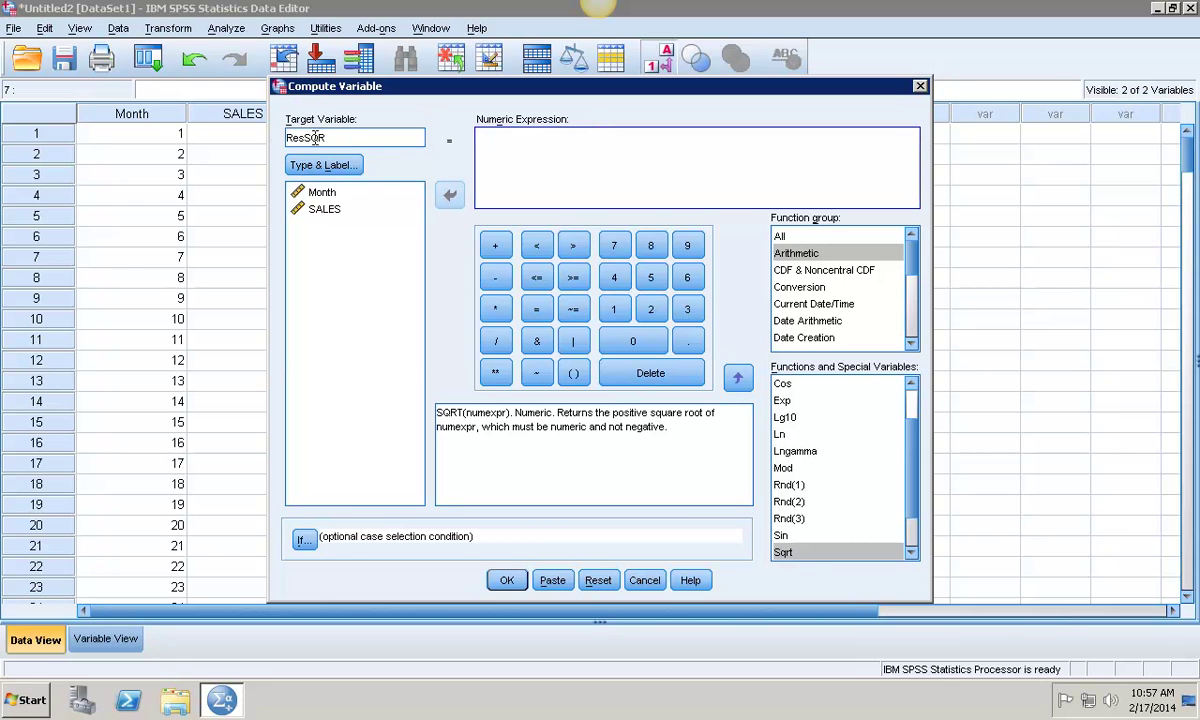
left_click_drag(318, 138, 284, 140)
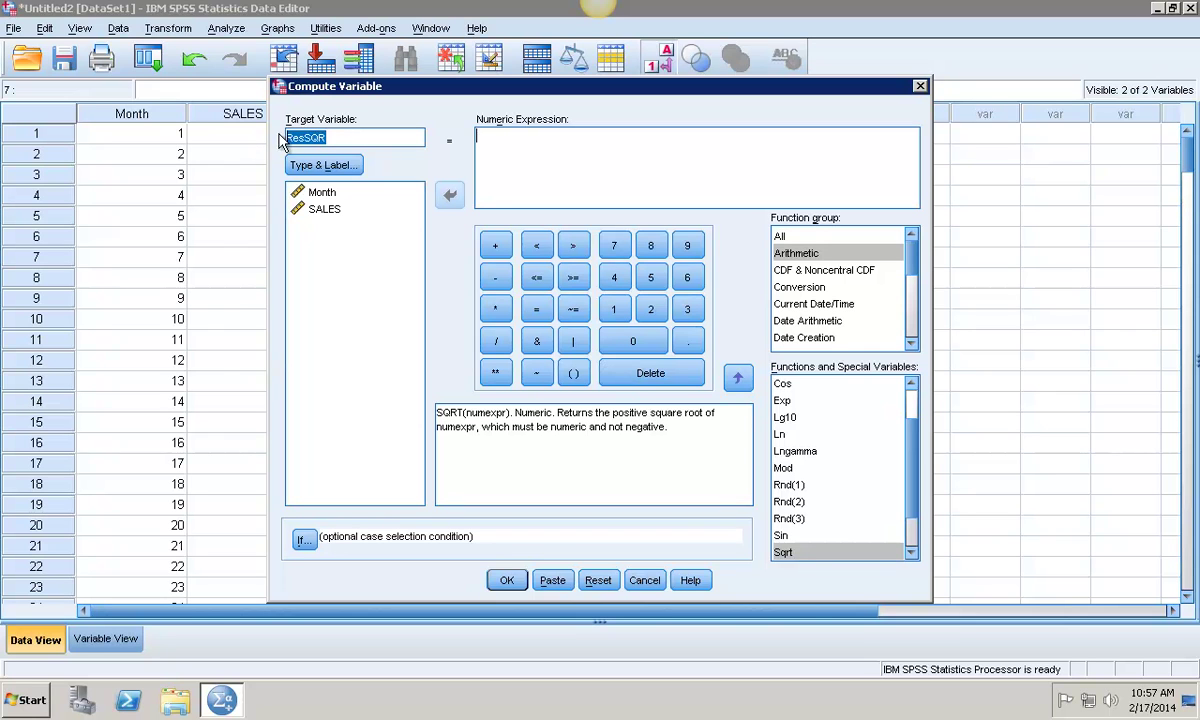
key("BackSpace")
type("sorre")
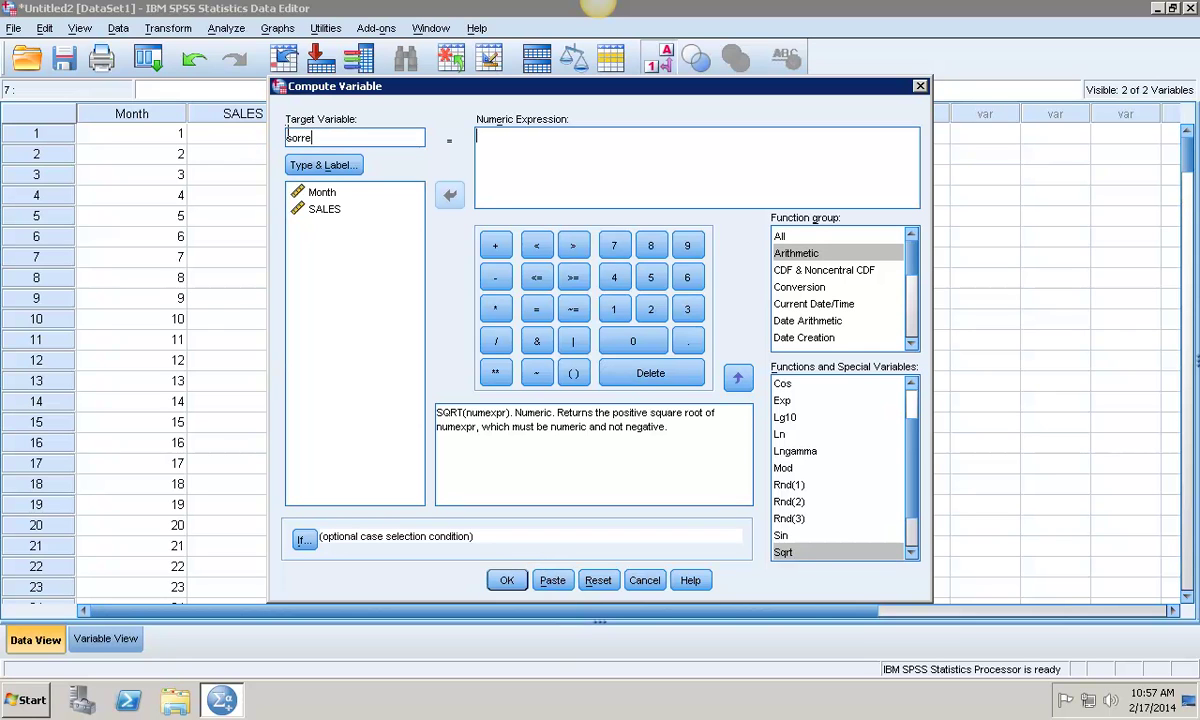
type("ction")
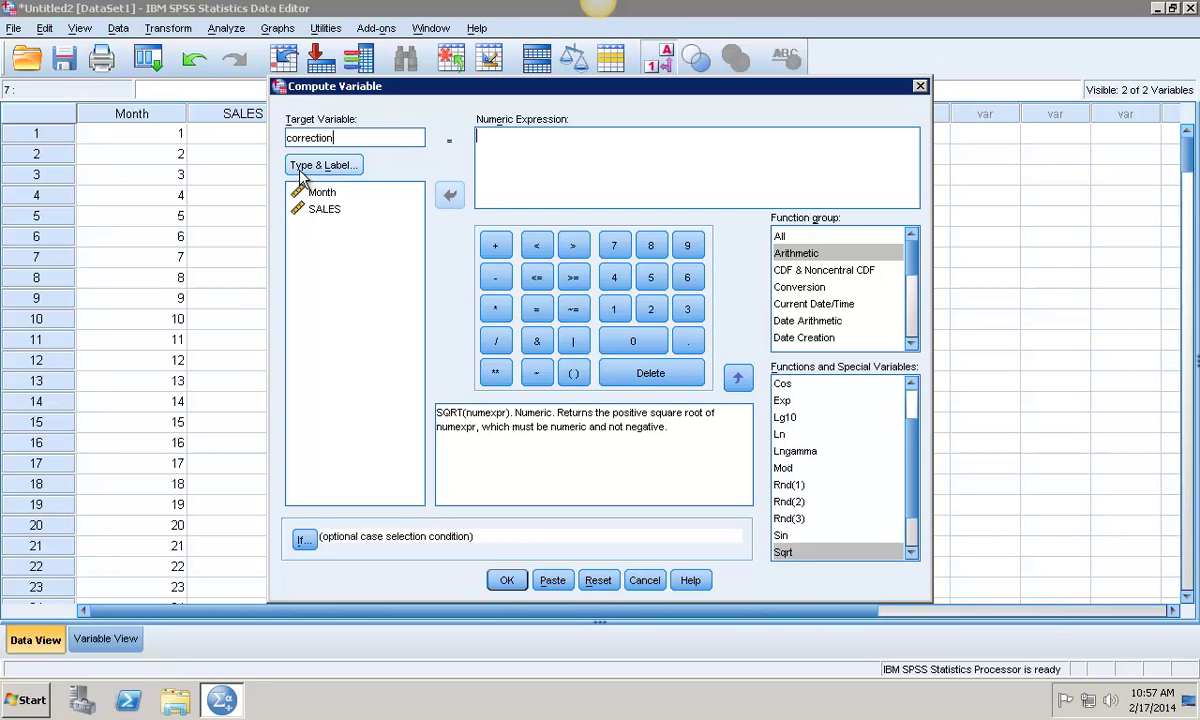
left_click(558, 135)
type("1/")
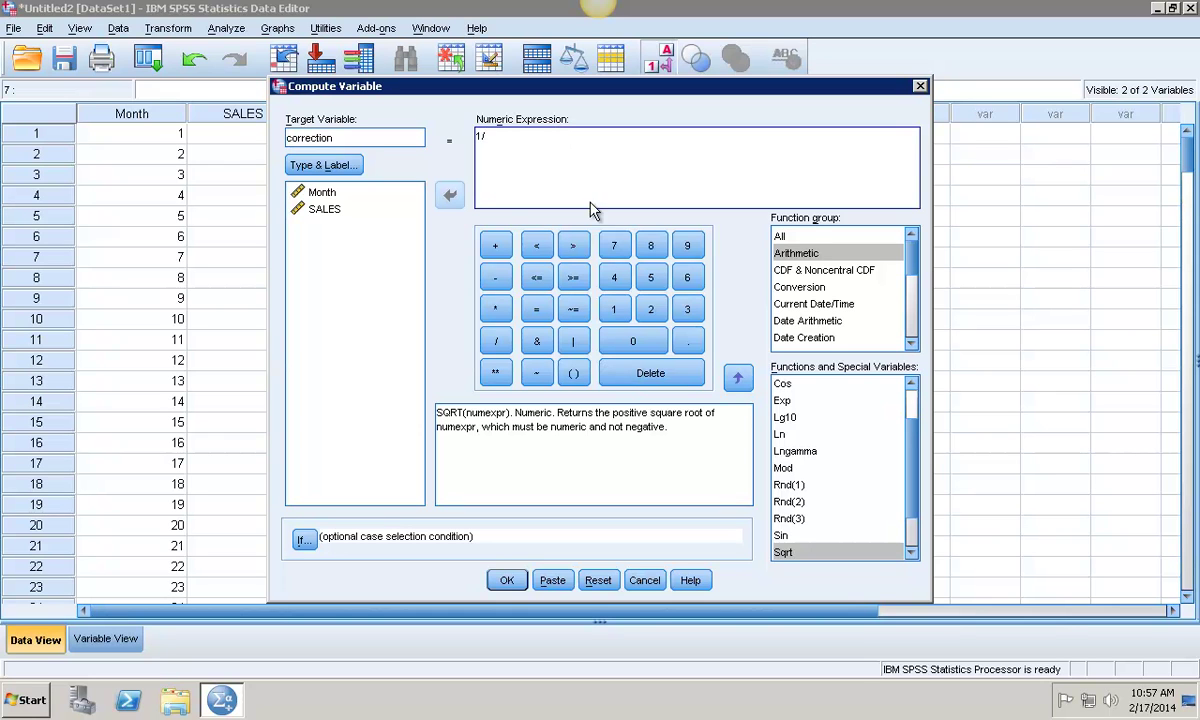
double_click(785, 553)
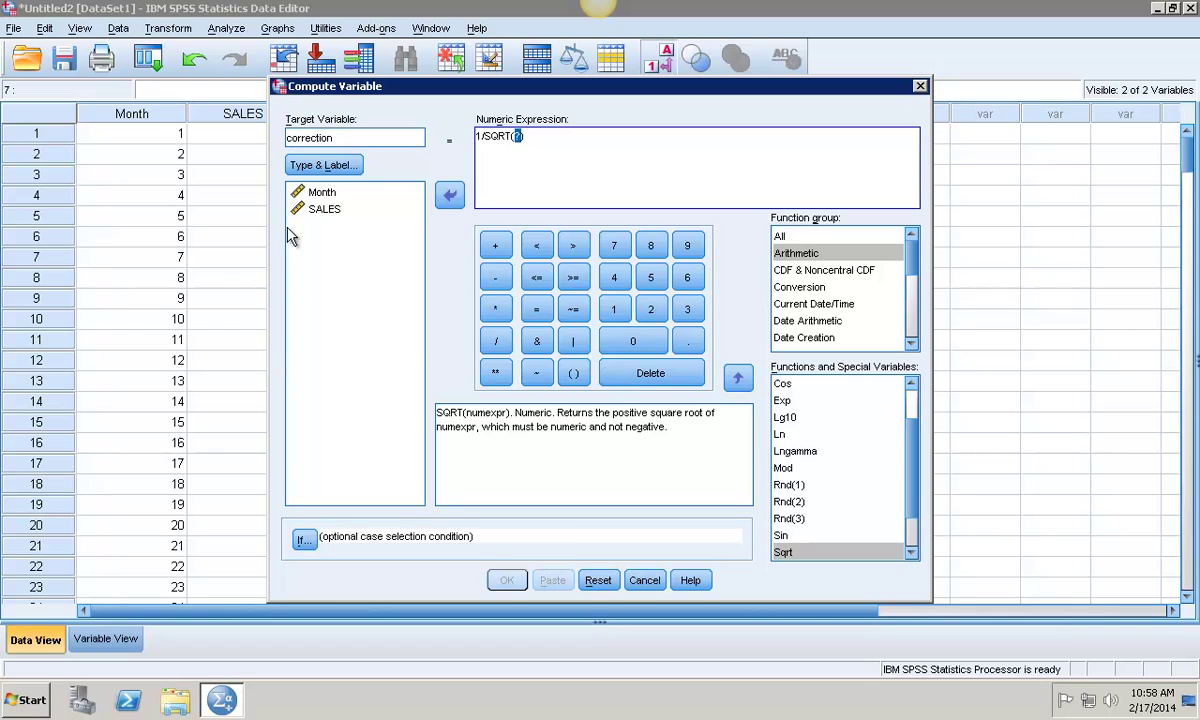
left_click(321, 195)
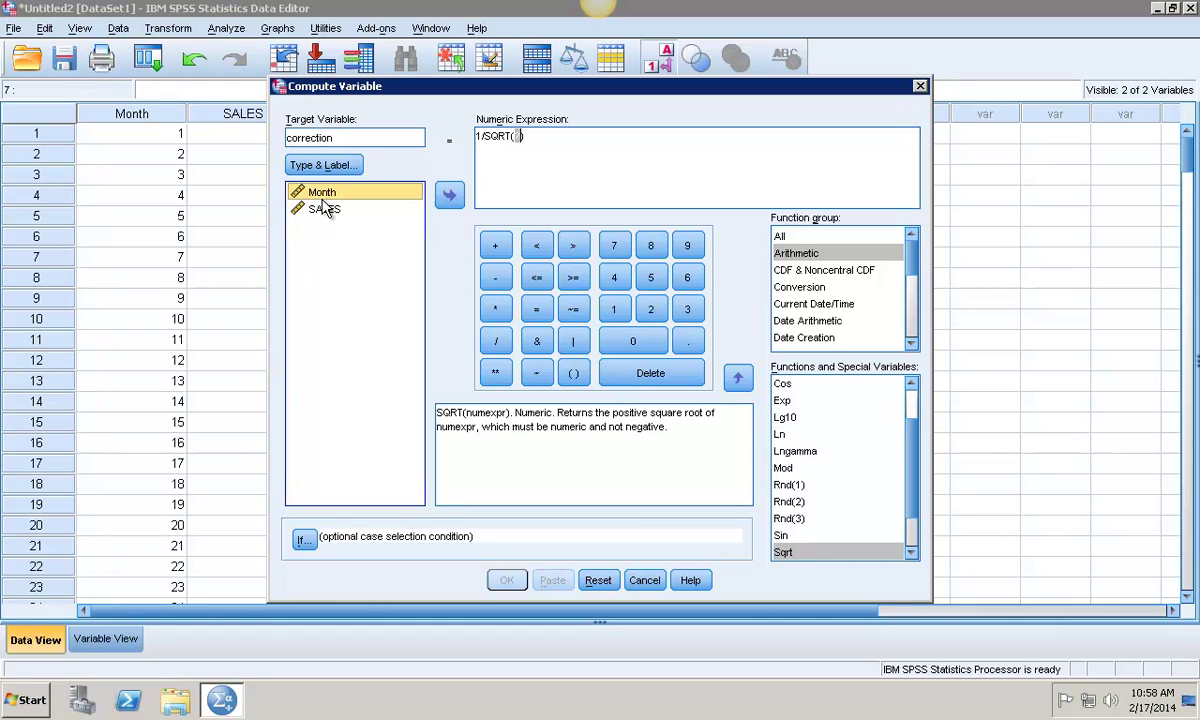
left_click(446, 196)
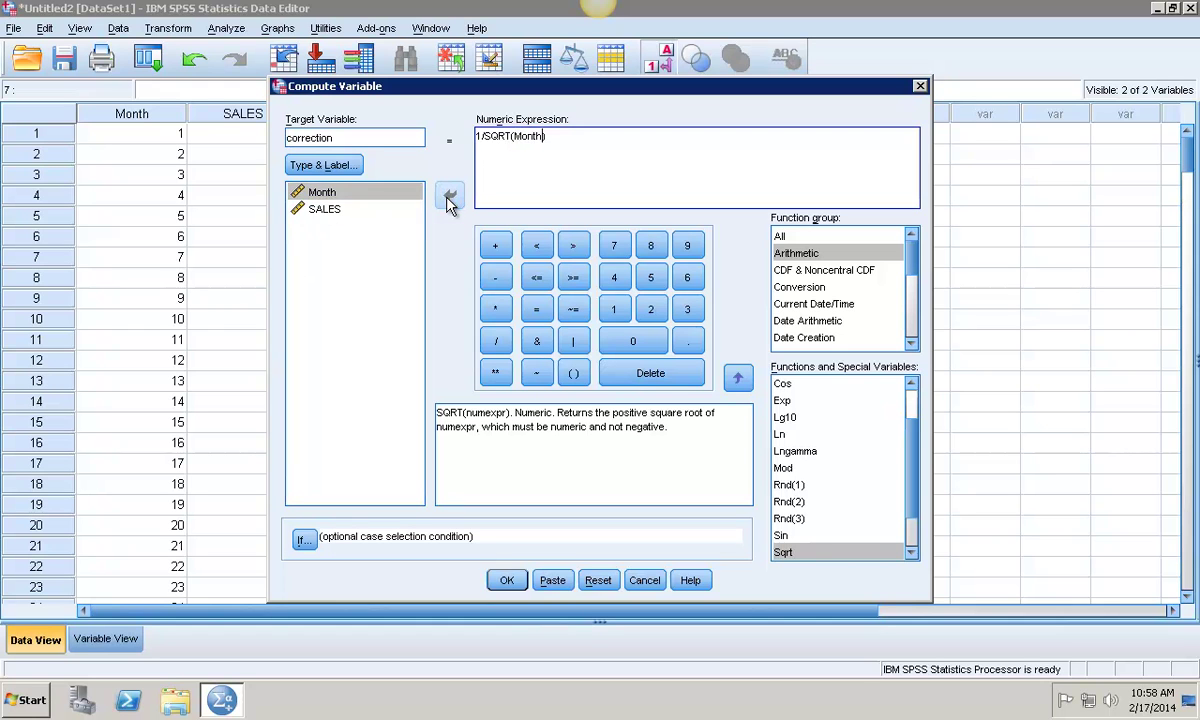
Step: Compute the correction variable and return to the Data Editor
left_click(510, 580)
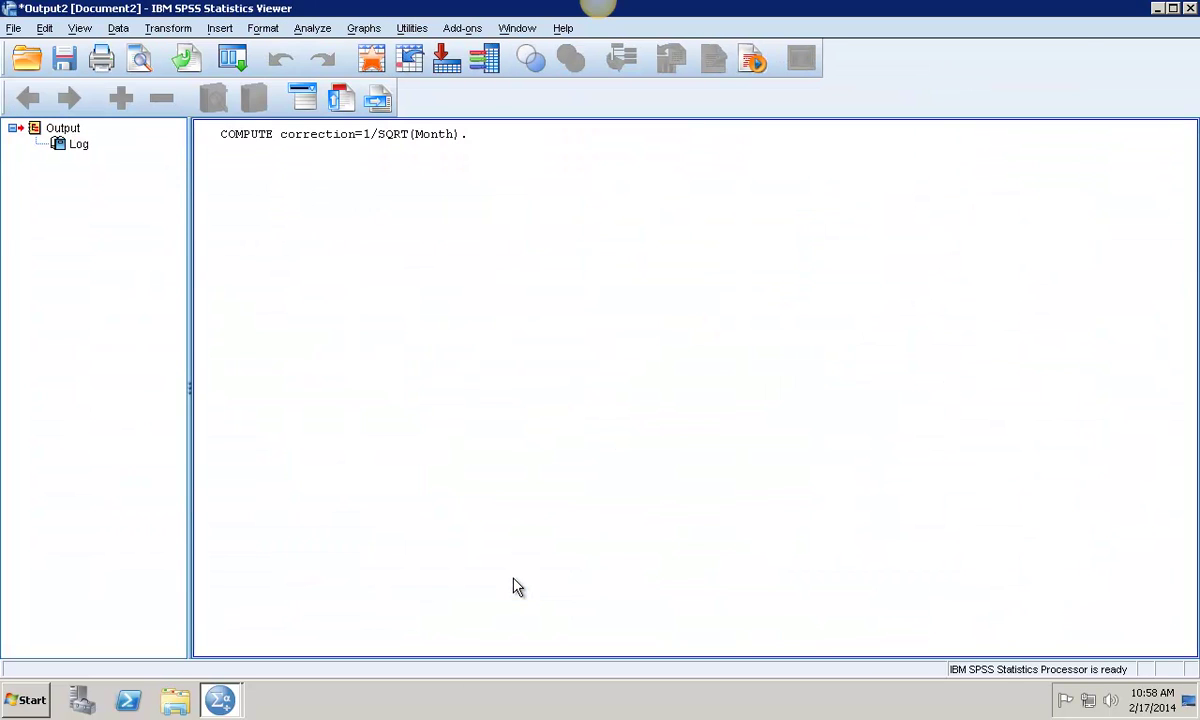
left_click(220, 698)
left_click(232, 634)
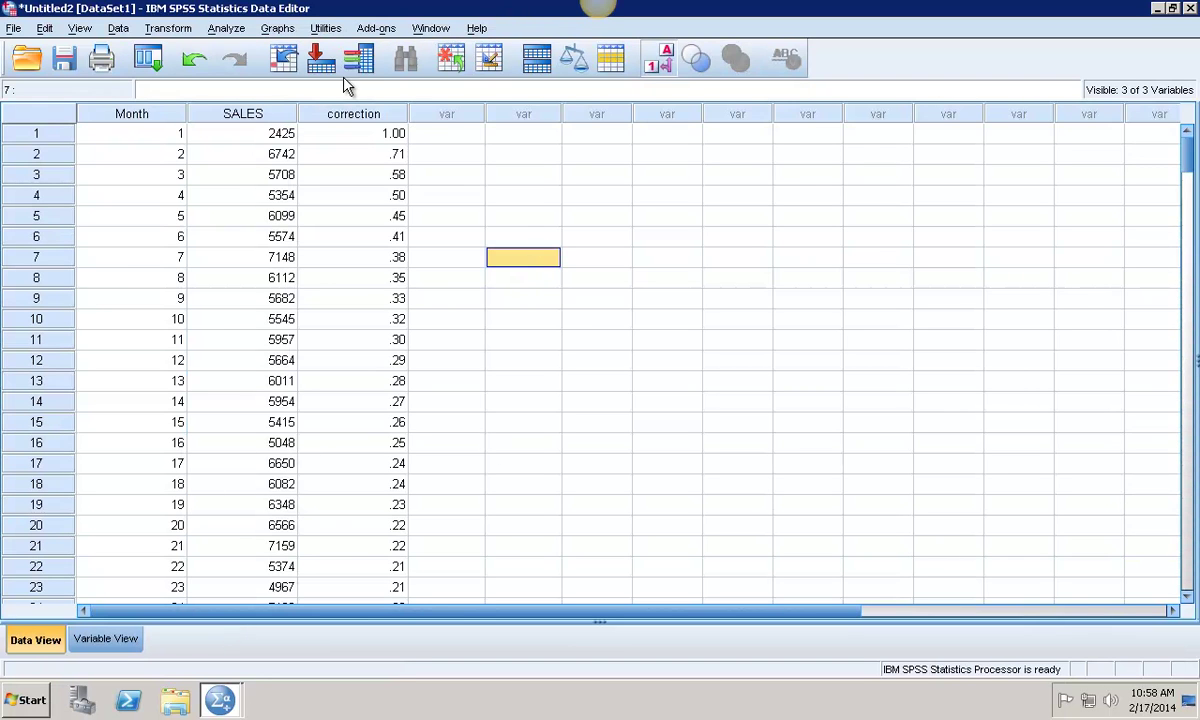
Step: Set up a linear regression with correction as the WLS weight
left_click(224, 29)
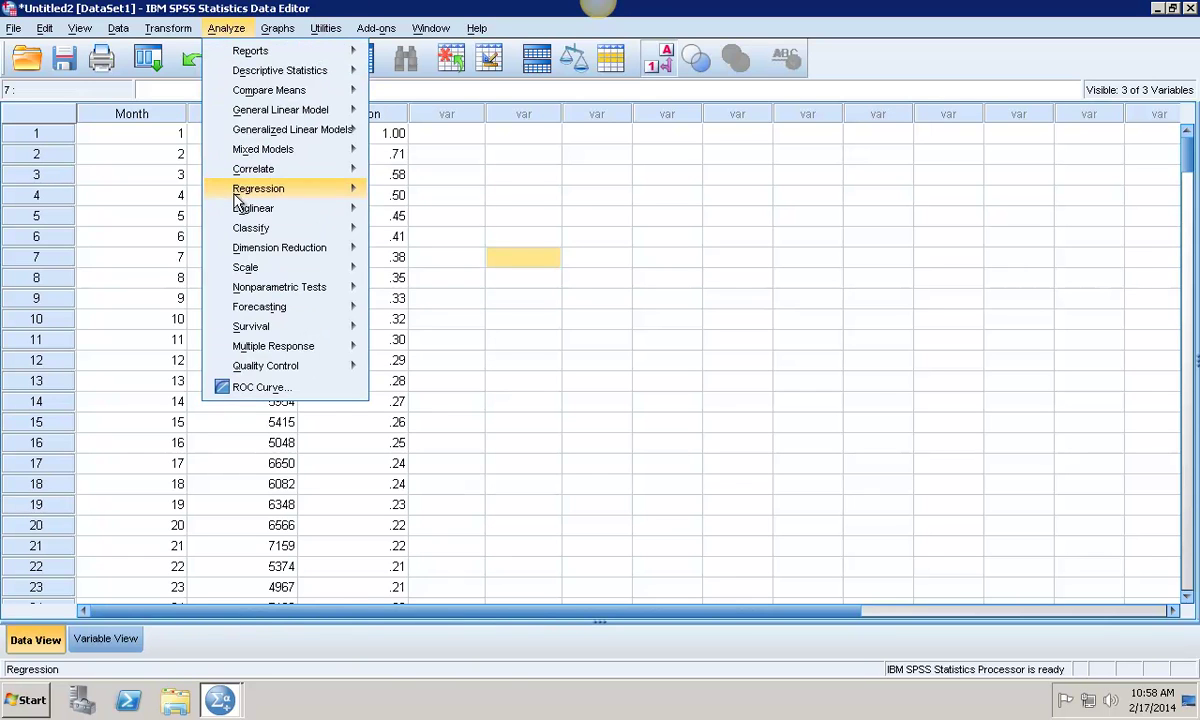
mouse_move(241, 203)
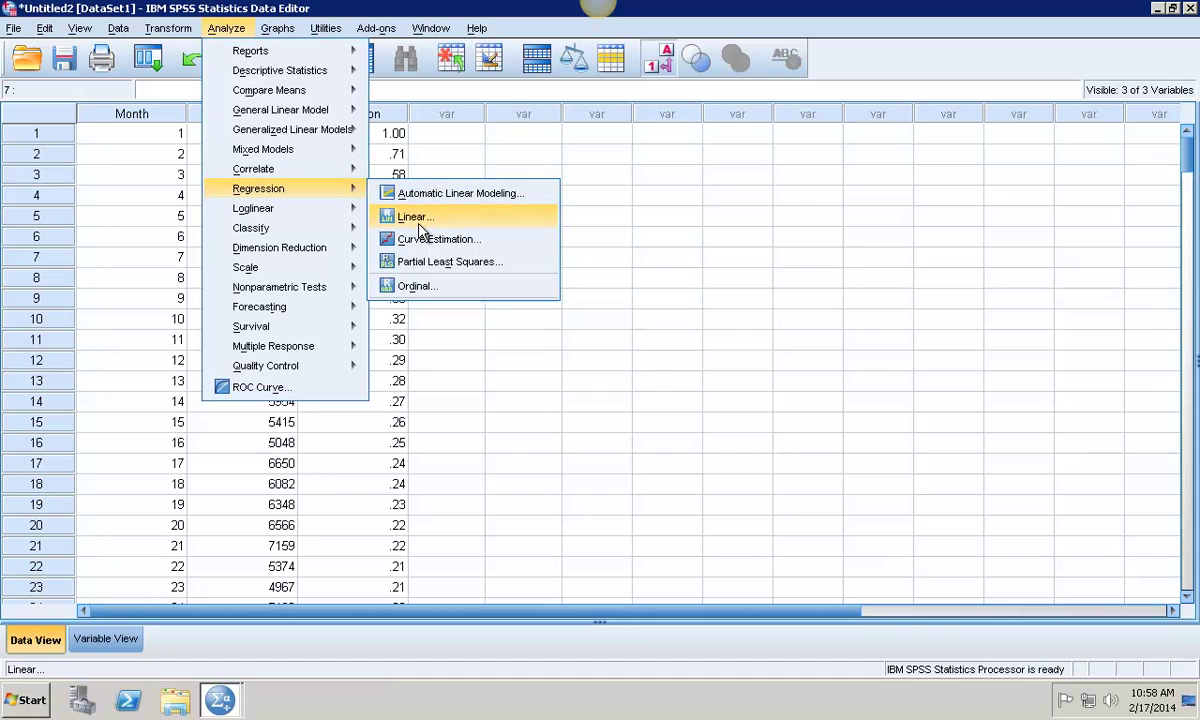
left_click(398, 217)
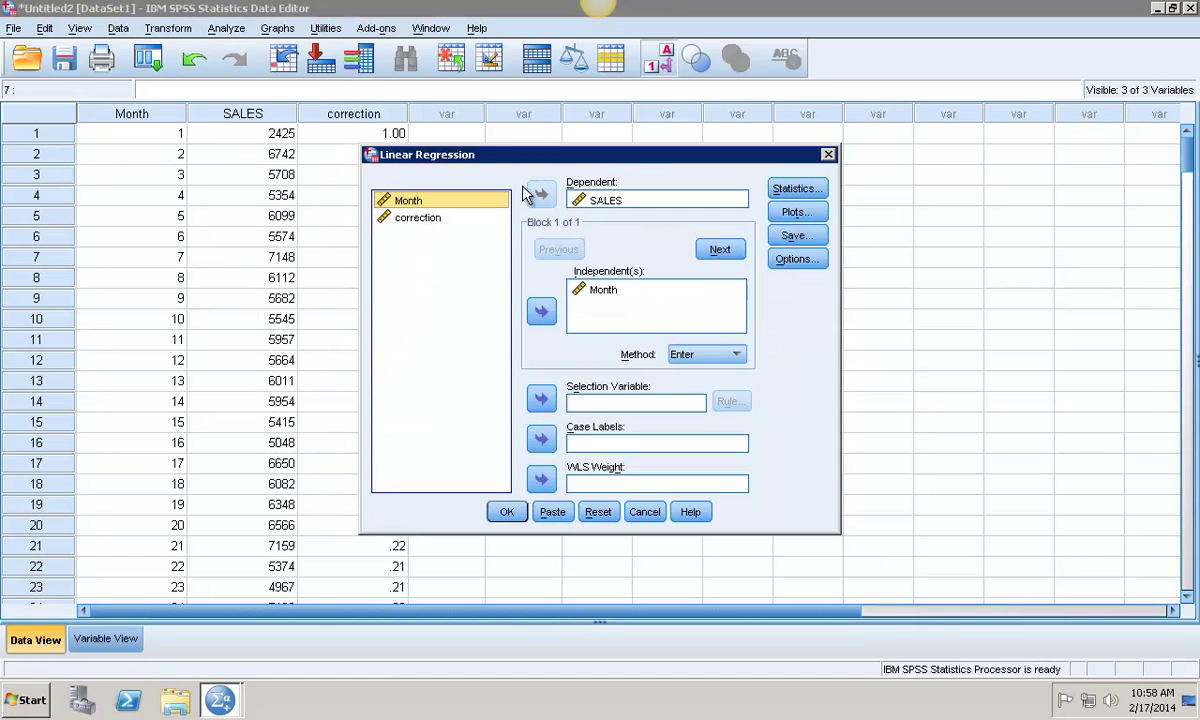
left_click(433, 220)
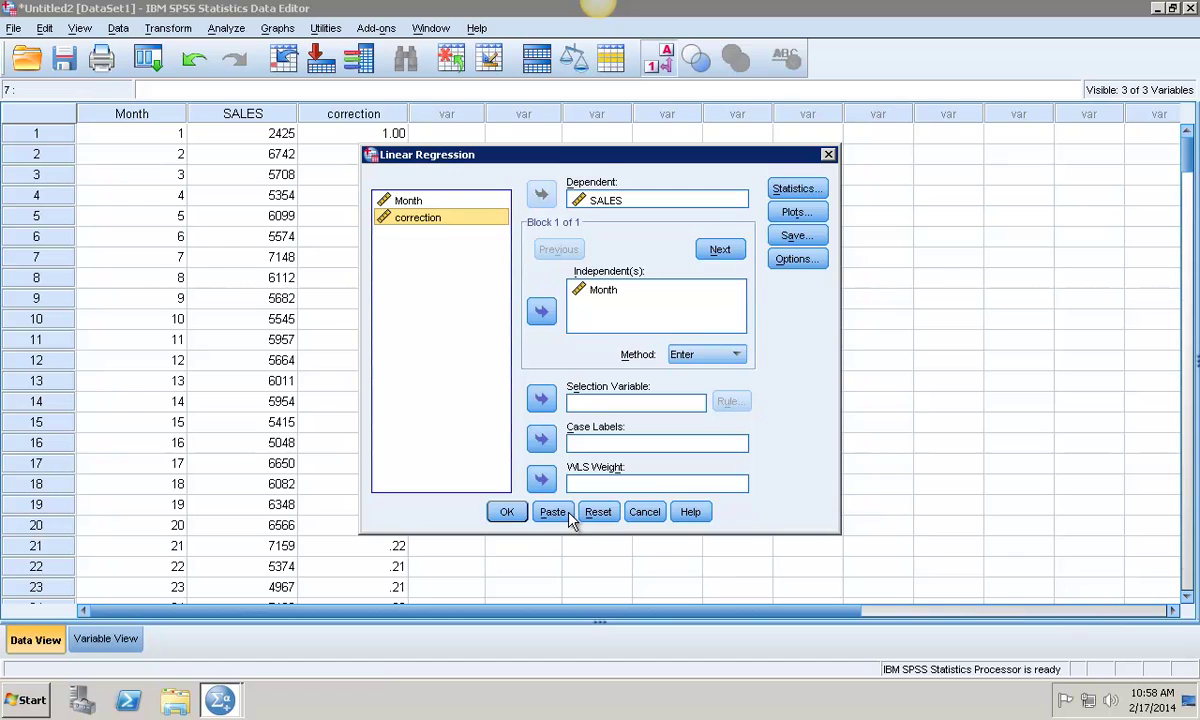
left_click(541, 480)
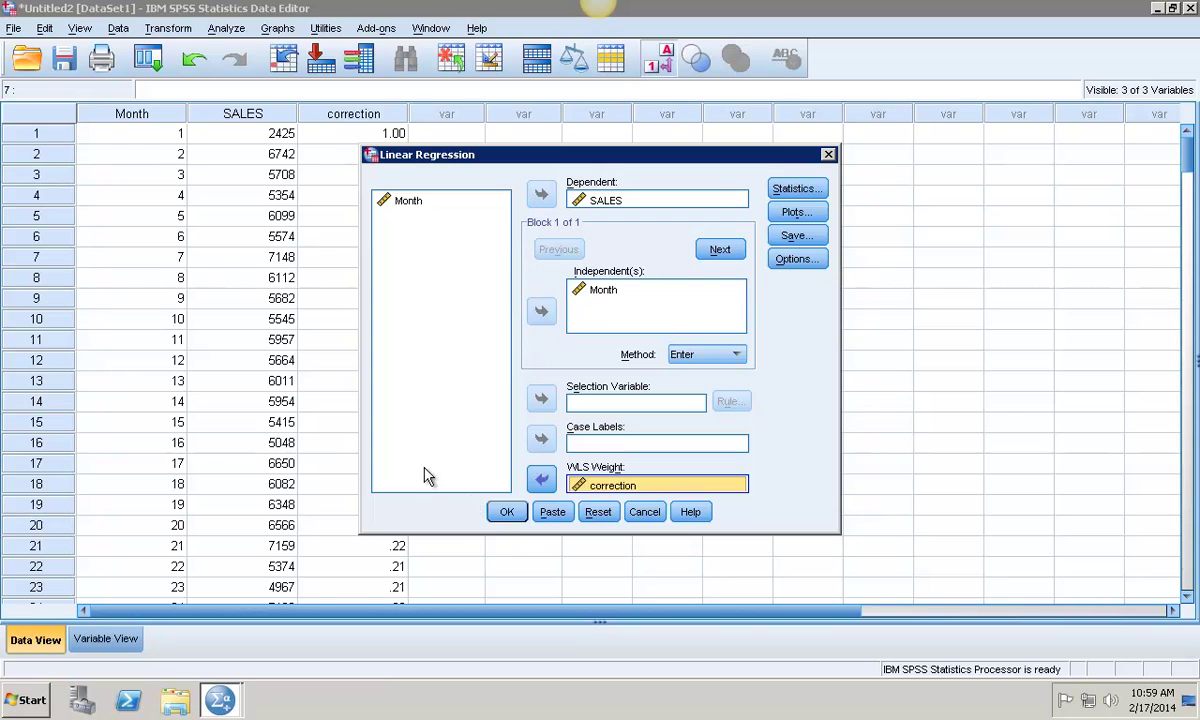
left_click(505, 512)
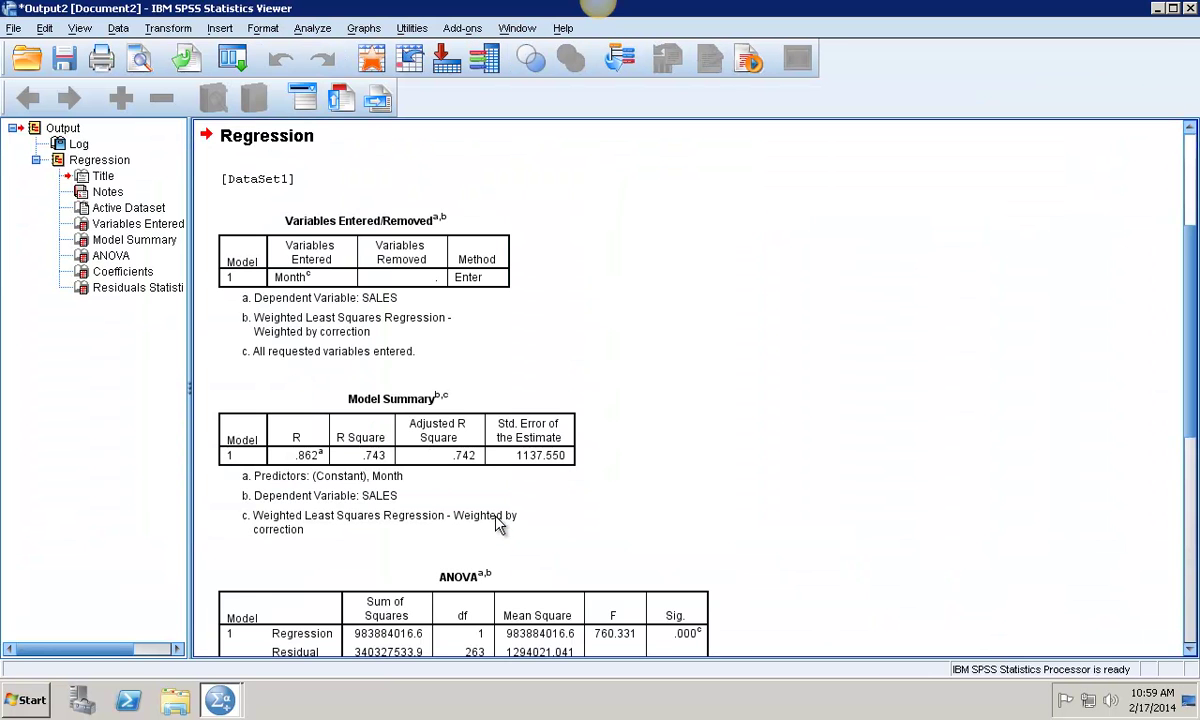
scroll(455, 420, "down", 2)
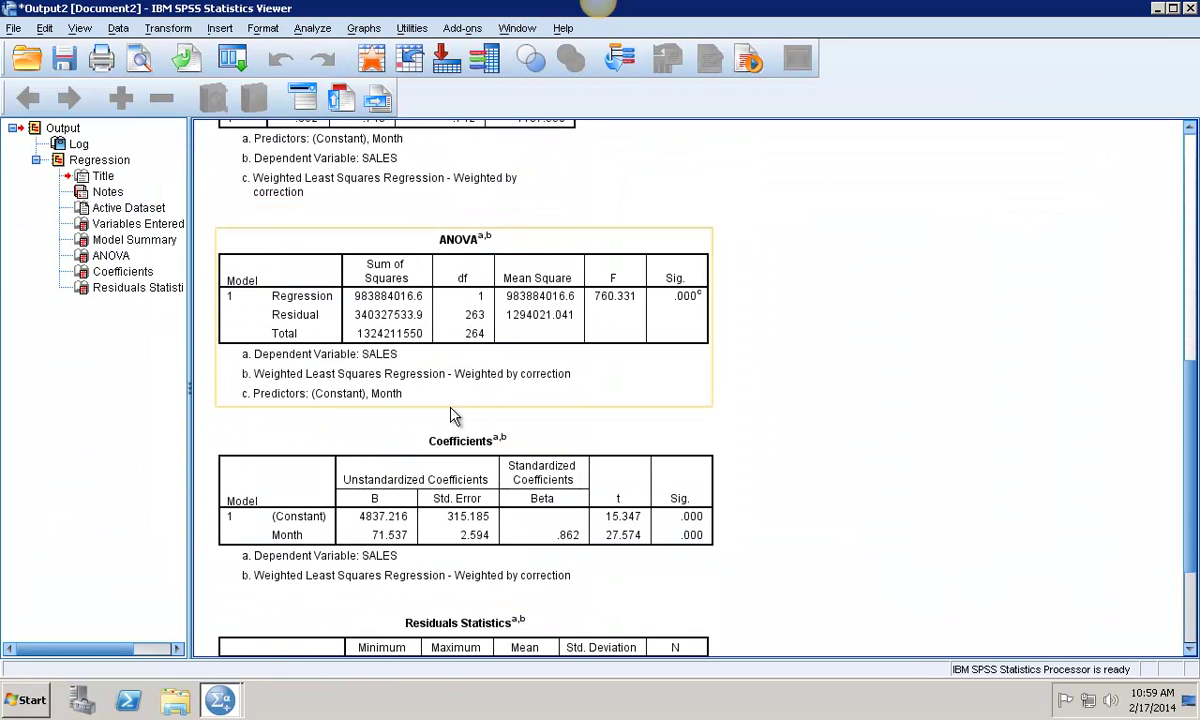
scroll(450, 415, "down", 2)
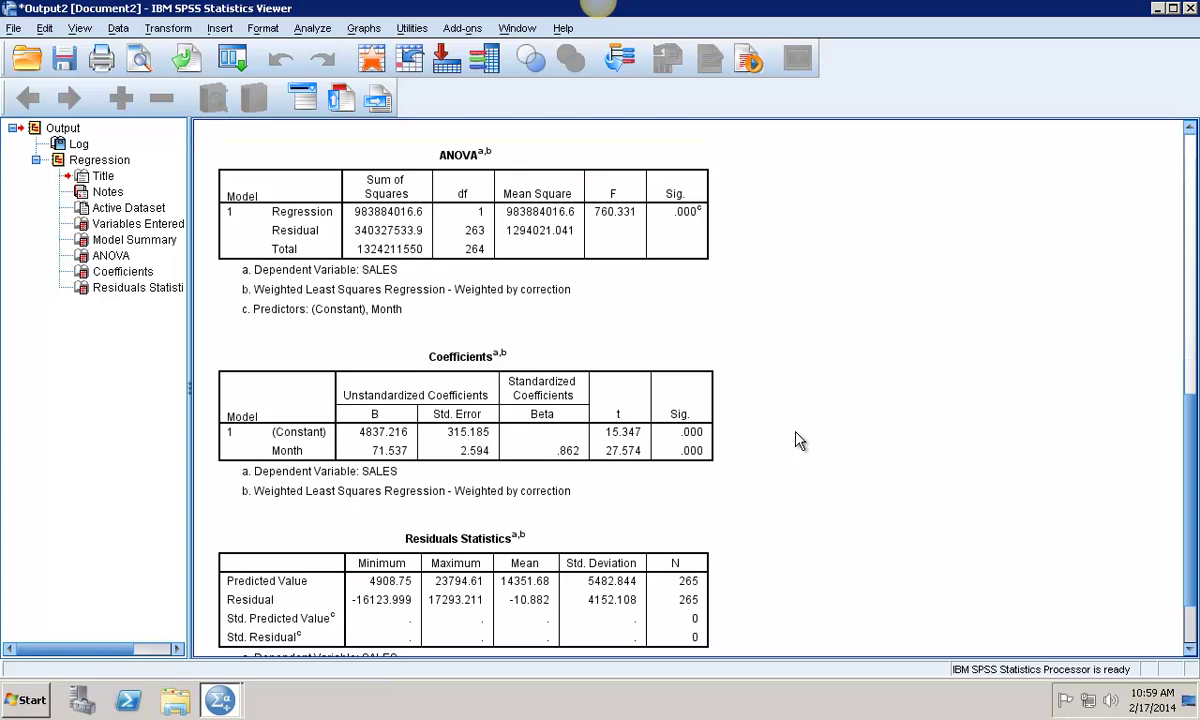
scroll(800, 441, "down", 1)
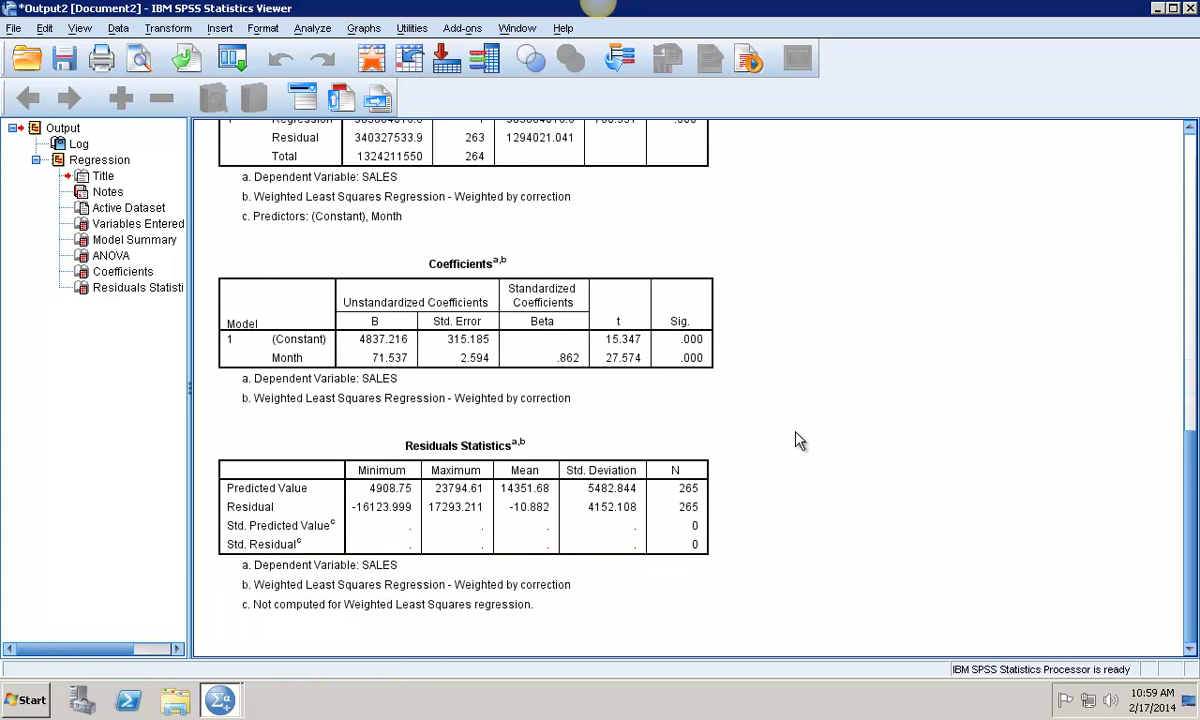
scroll(800, 441, "up", 2)
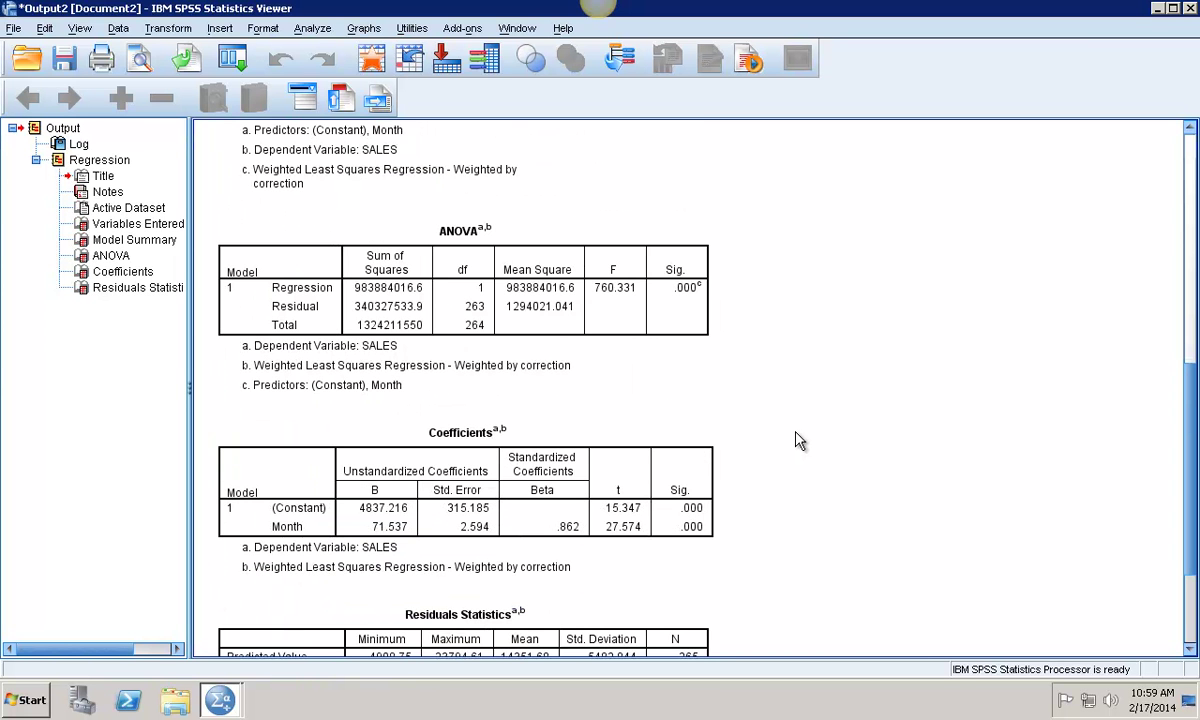
Step: Rerun the weighted linear regression with 95% confidence intervals for the coefficients added
left_click(312, 29)
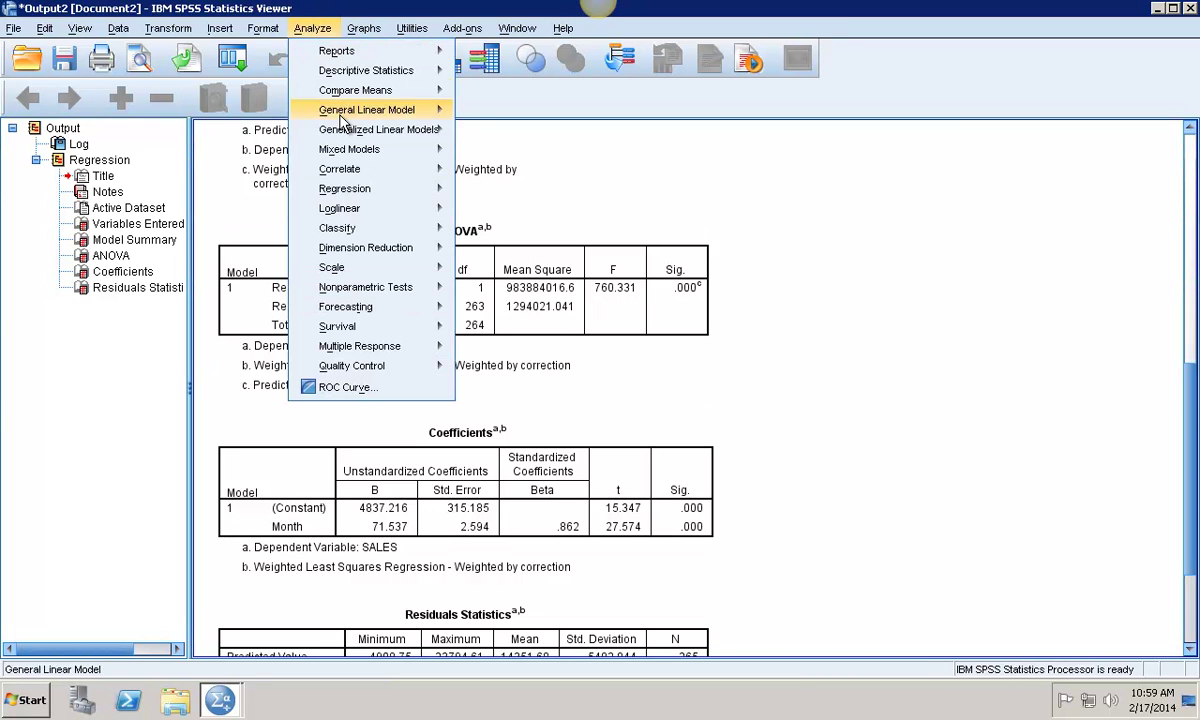
mouse_move(330, 189)
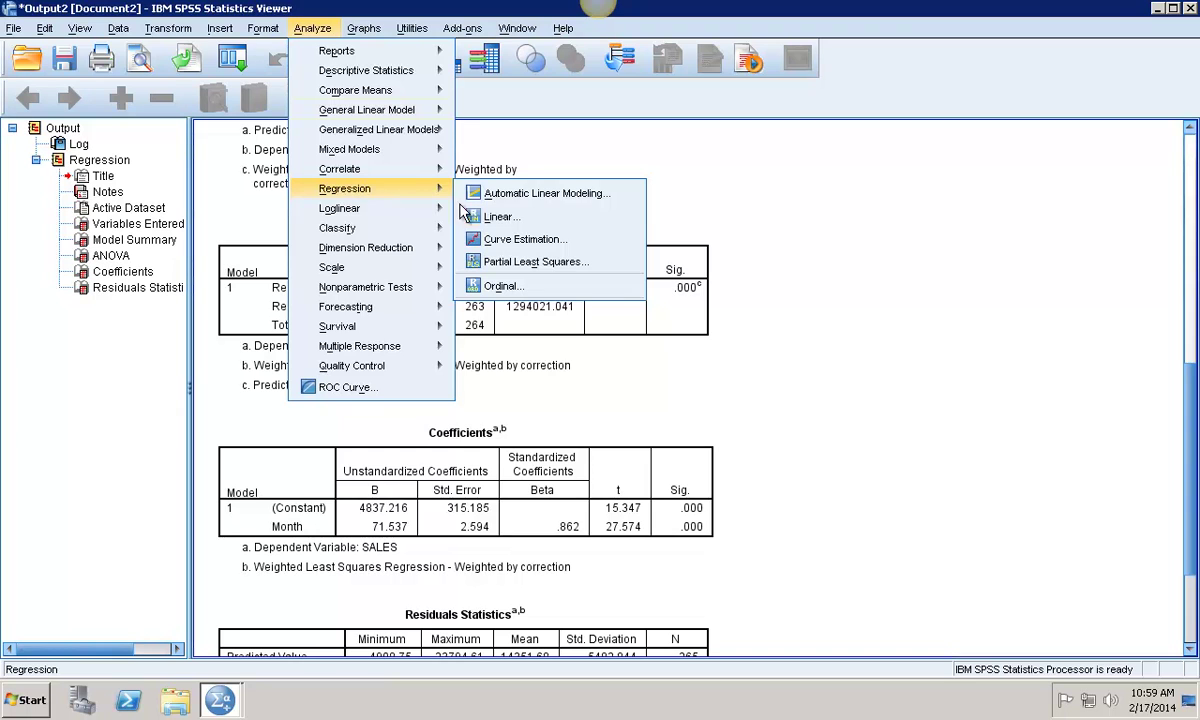
left_click(475, 216)
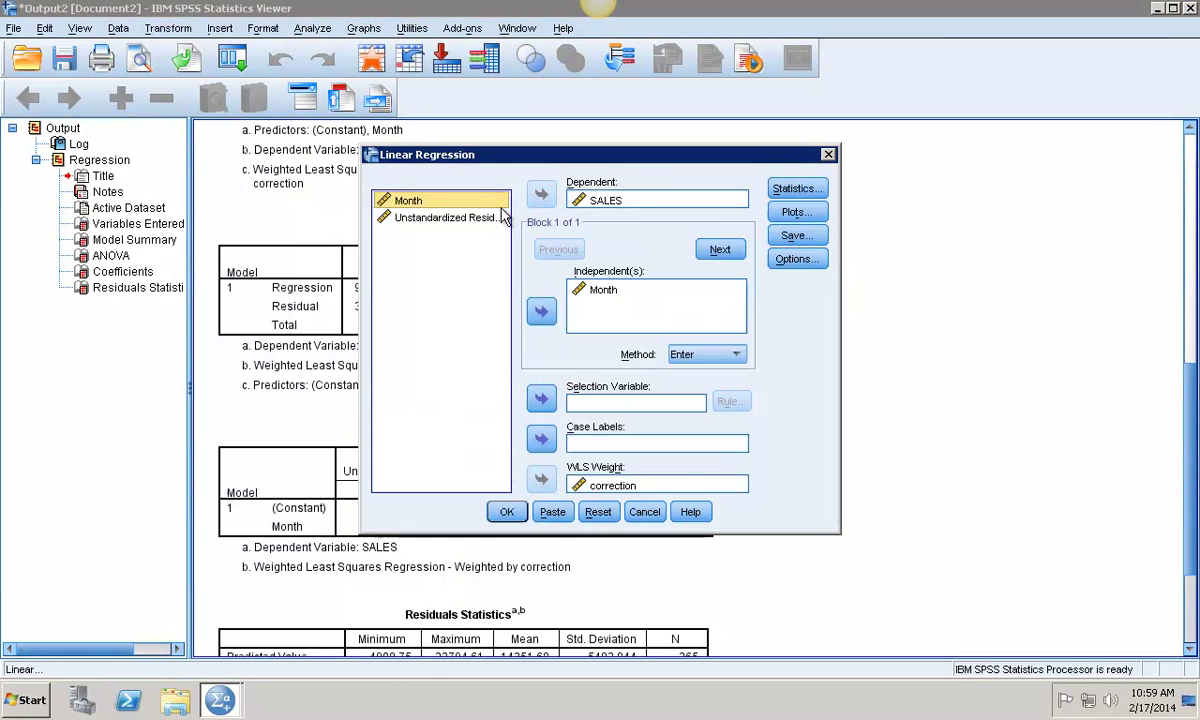
left_click(795, 189)
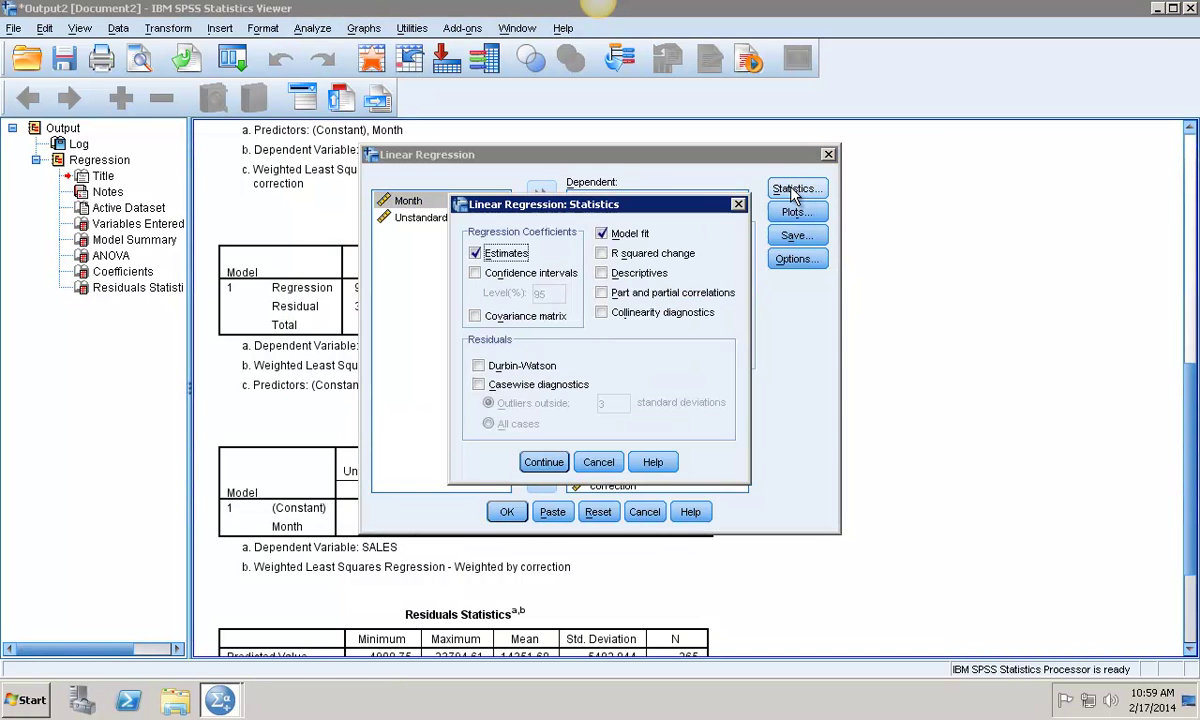
left_click(476, 273)
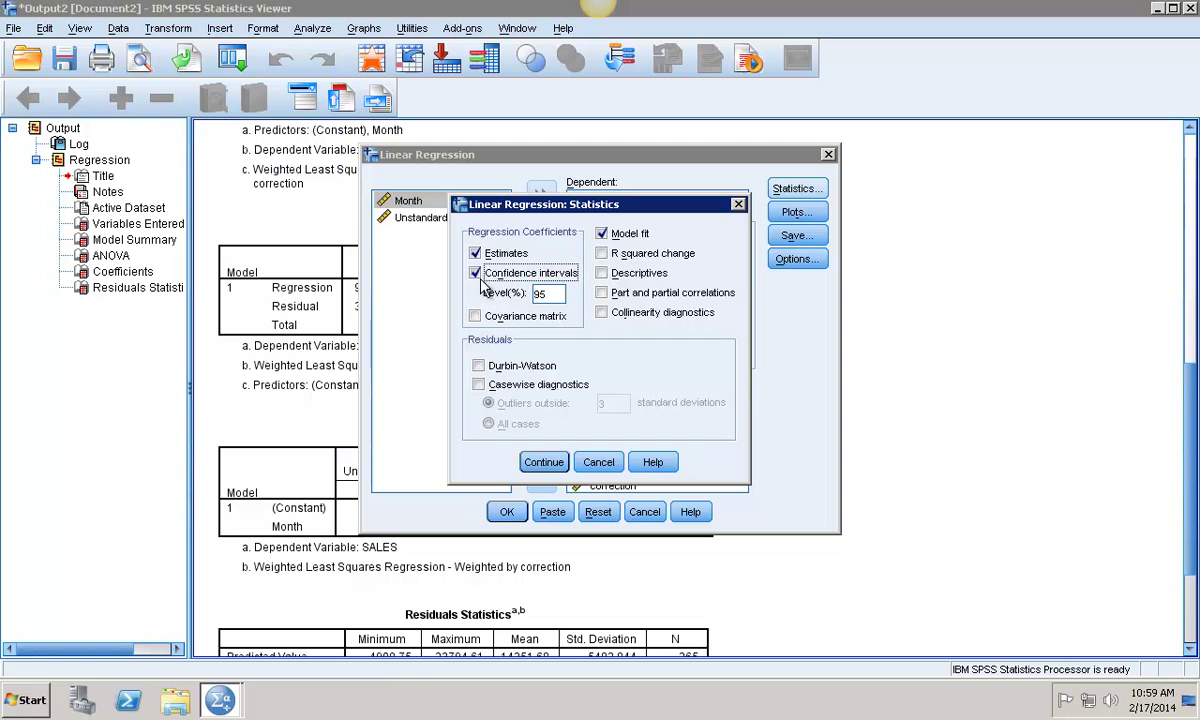
left_click(535, 462)
left_click(507, 513)
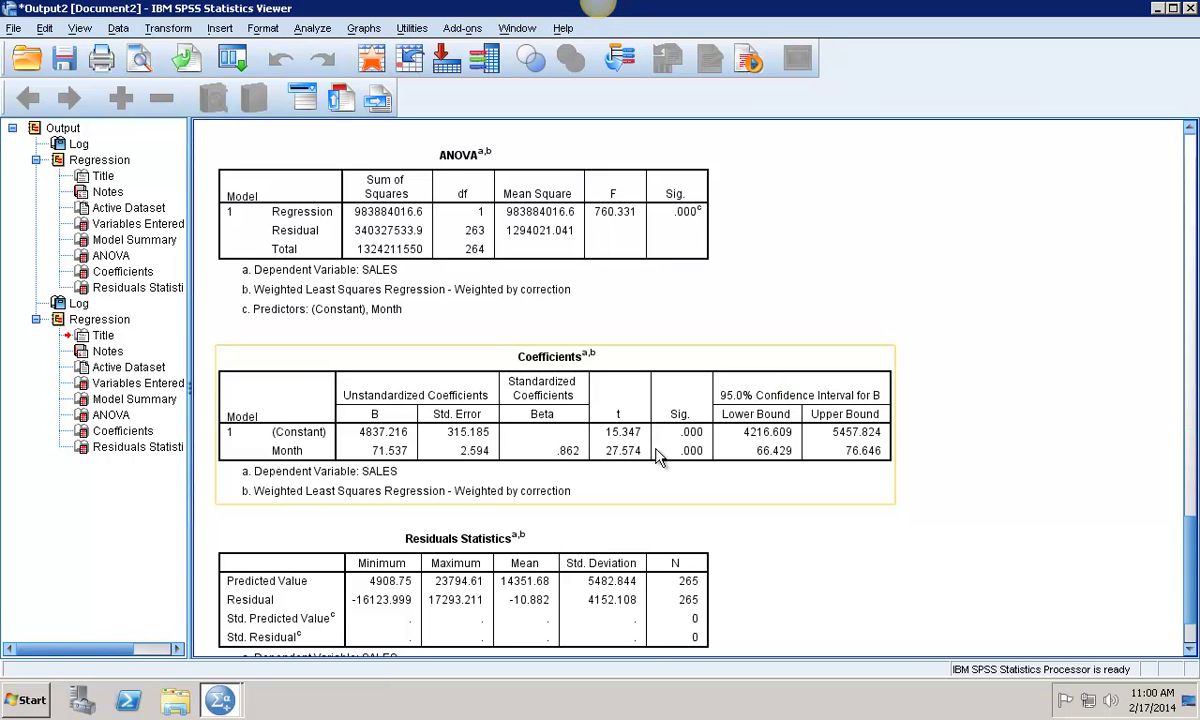
key("Up")
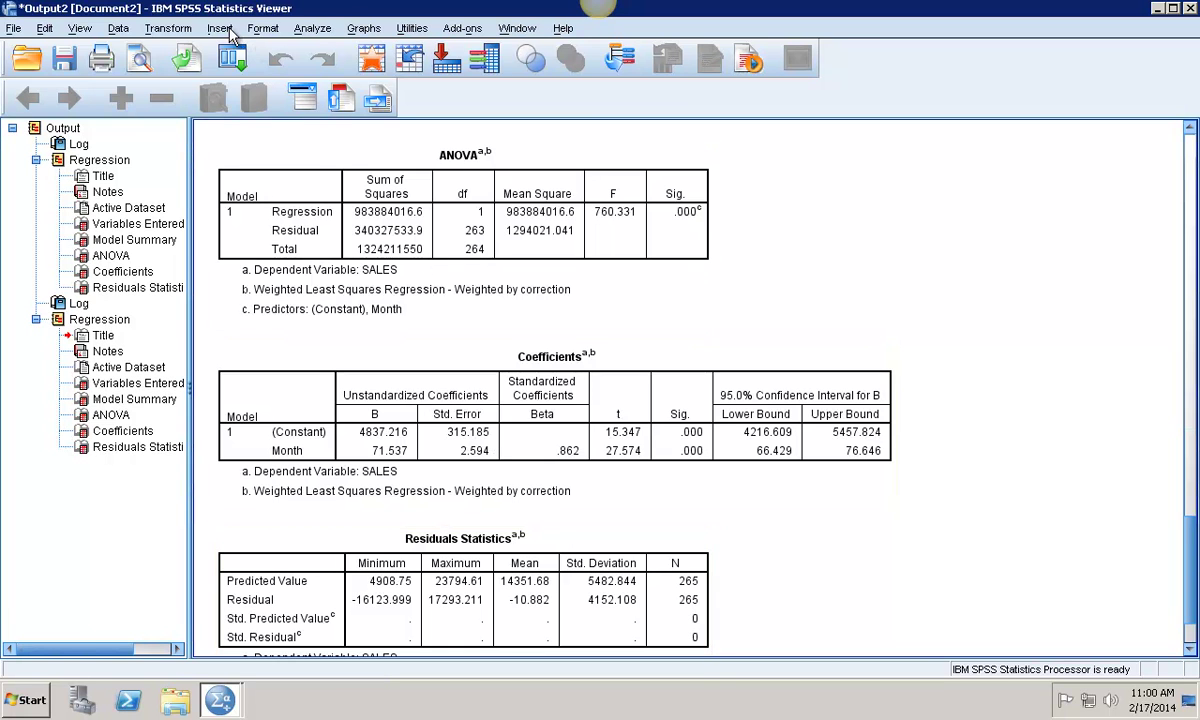
Step: Browse the Analyze > Regression menu, then minimize the remote SPSS session
left_click(312, 28)
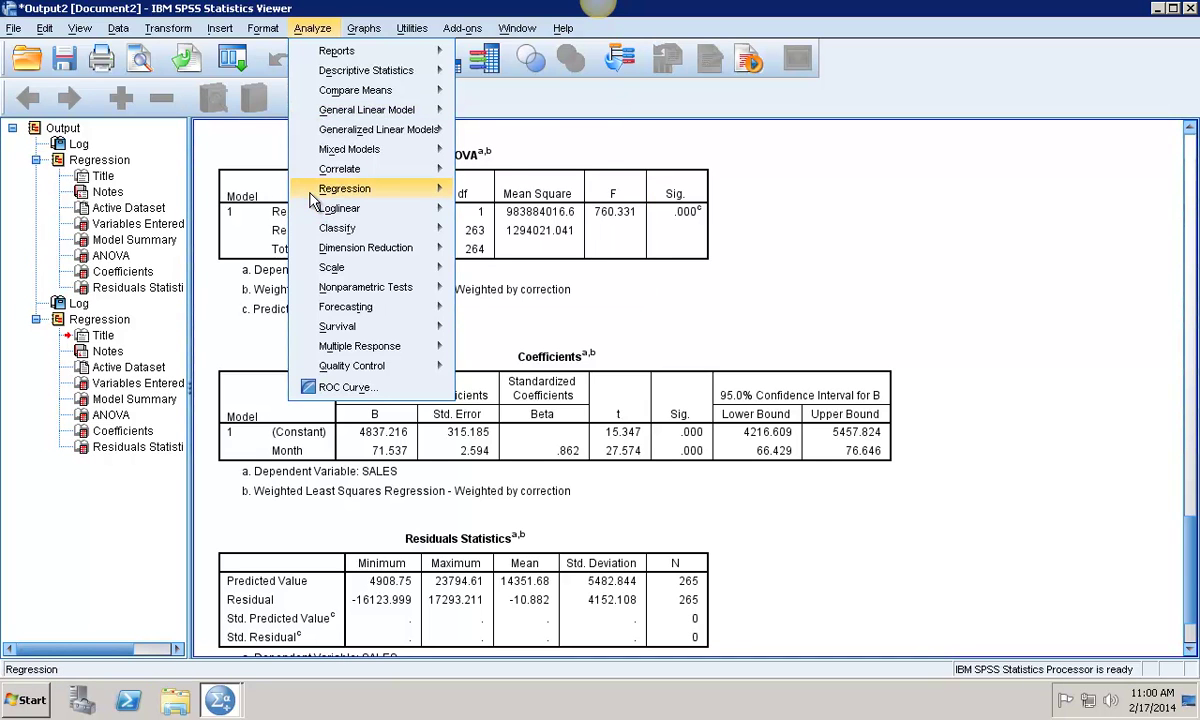
mouse_move(318, 192)
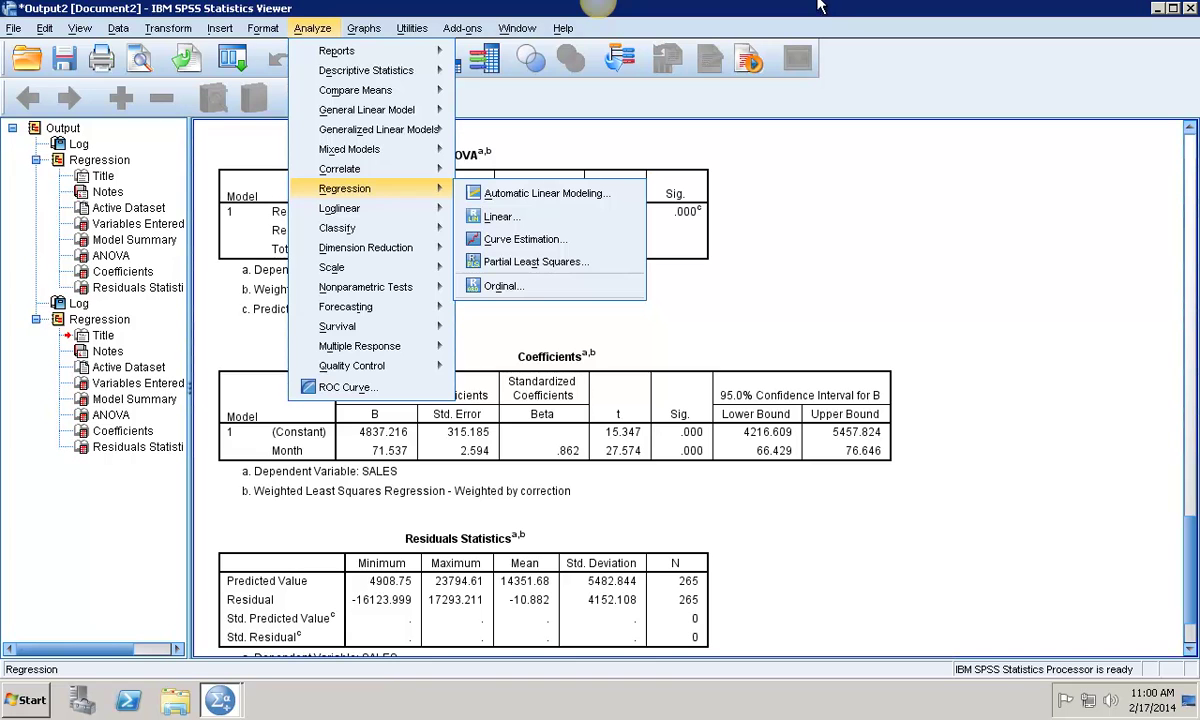
left_click(785, 10)
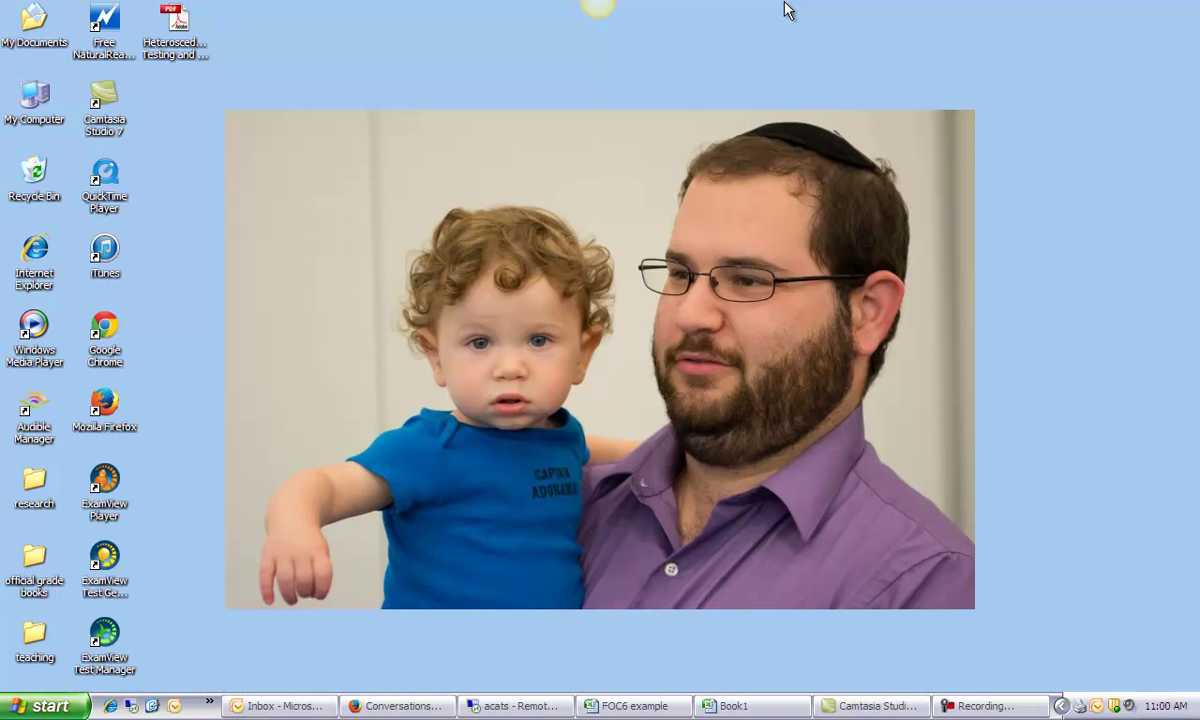
Step: In Book1, head column C '1/SQRT(Months)' and autofit its width
left_click(735, 706)
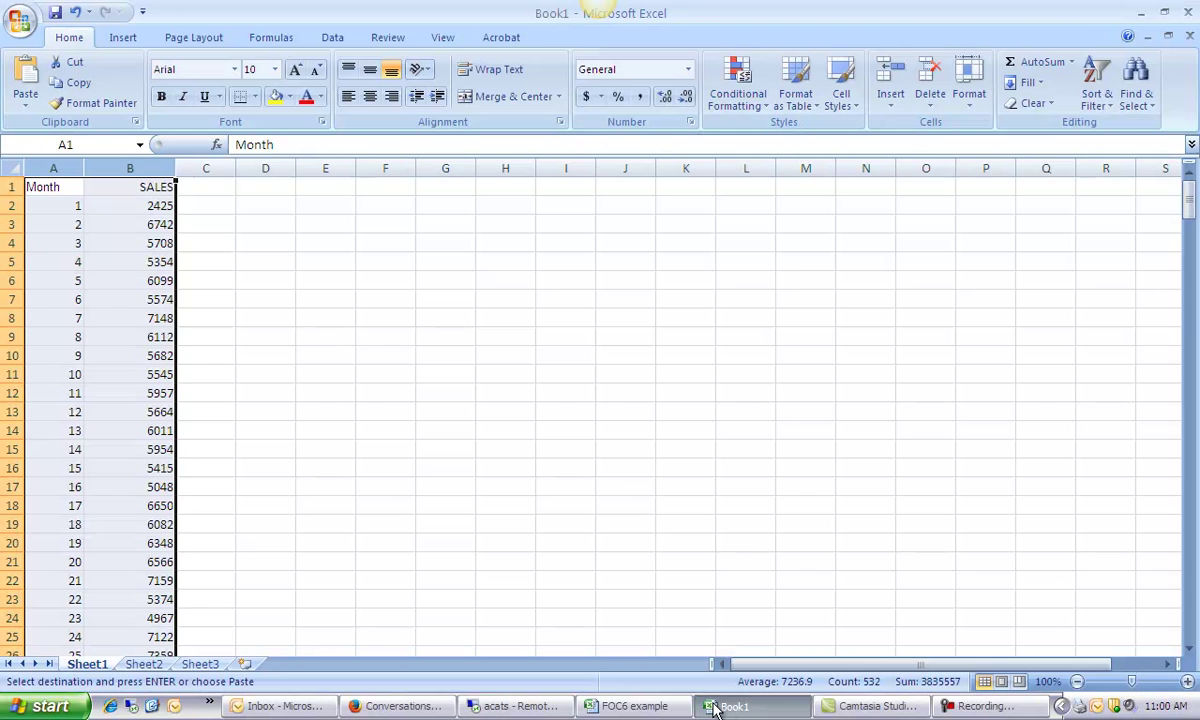
left_click(219, 187)
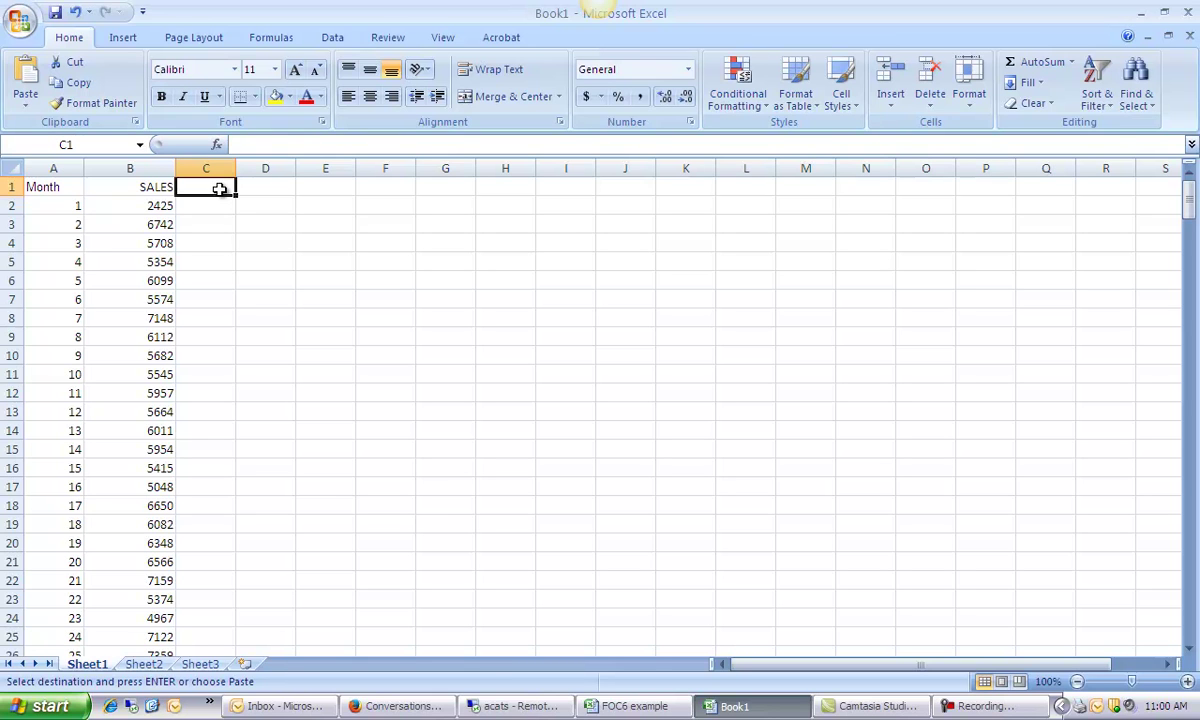
type("1/")
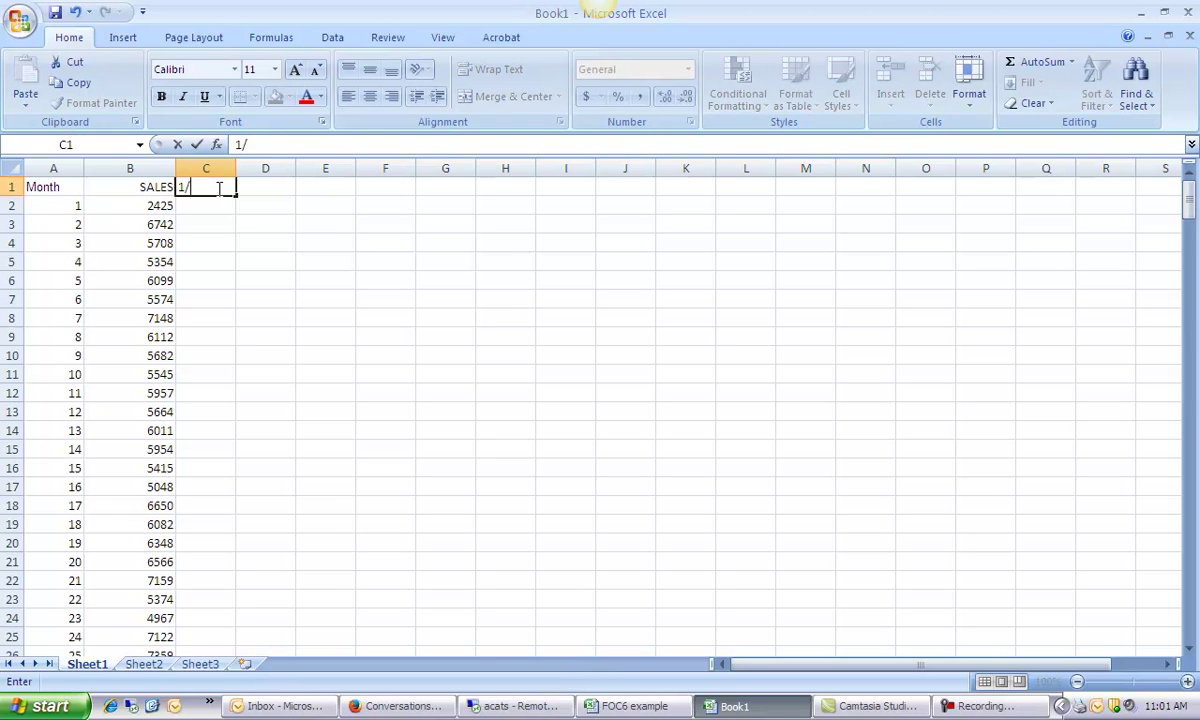
type("SQRT(Months")
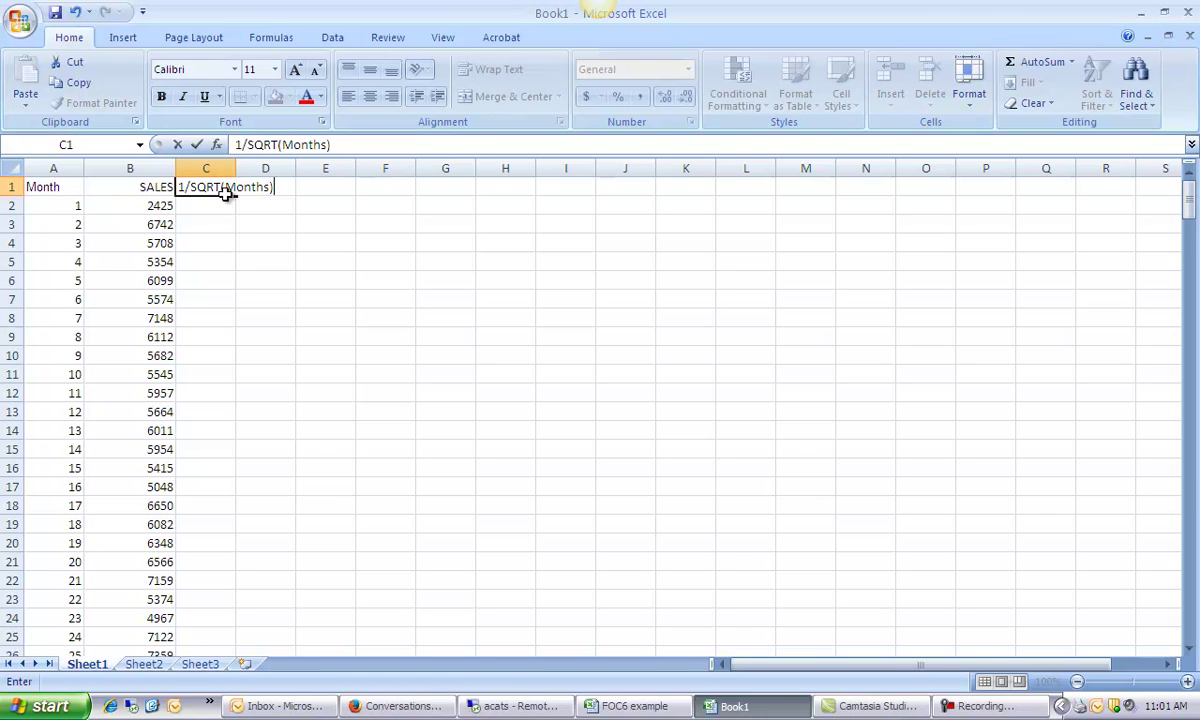
left_click(225, 168)
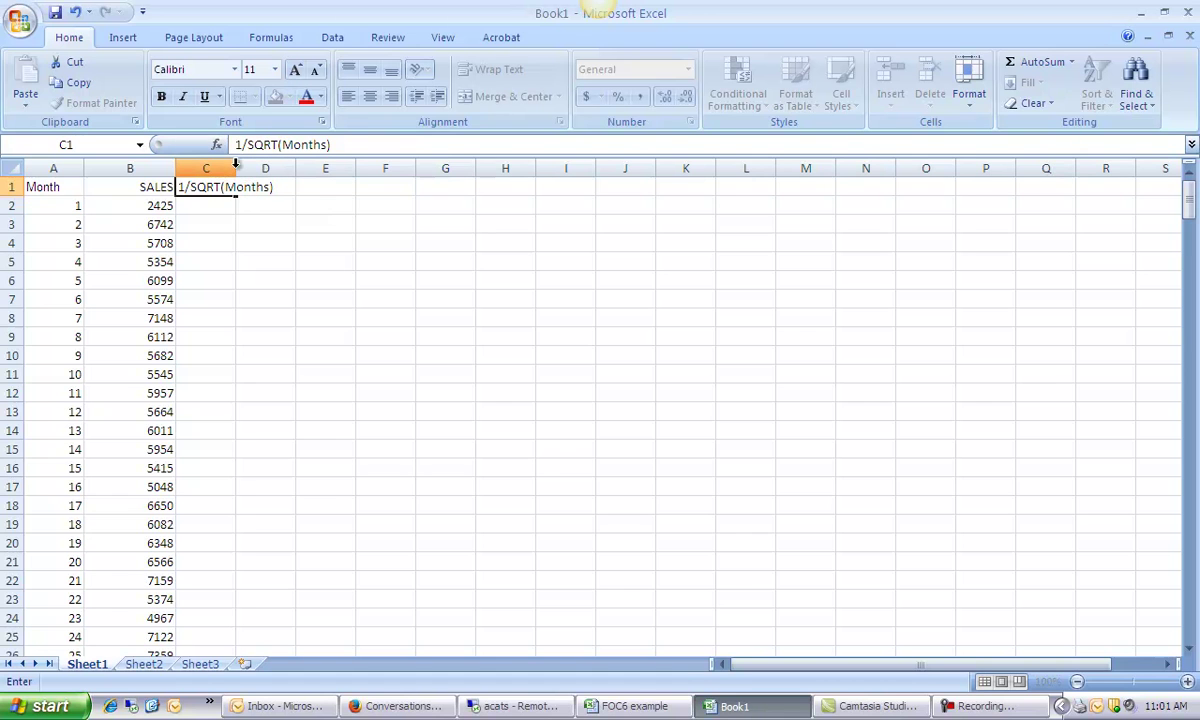
double_click(236, 168)
Step: Enter =1/SQRT(A2) in C2 and fill it down column C
left_click(233, 211)
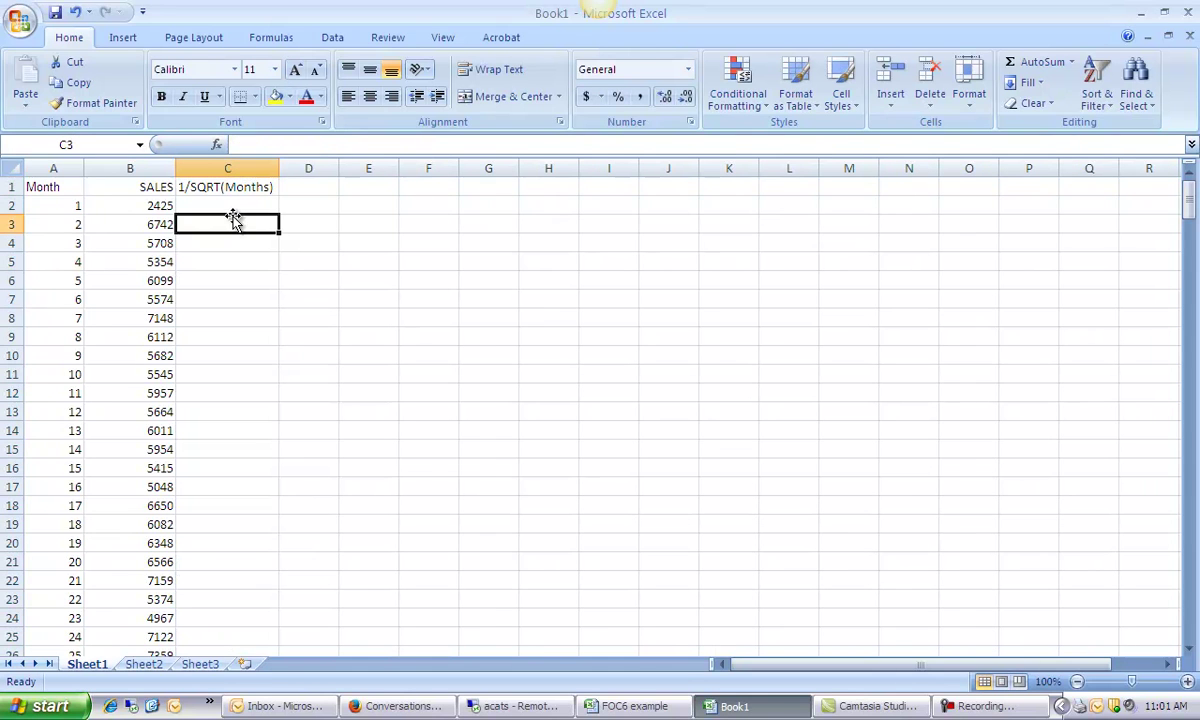
type("=")
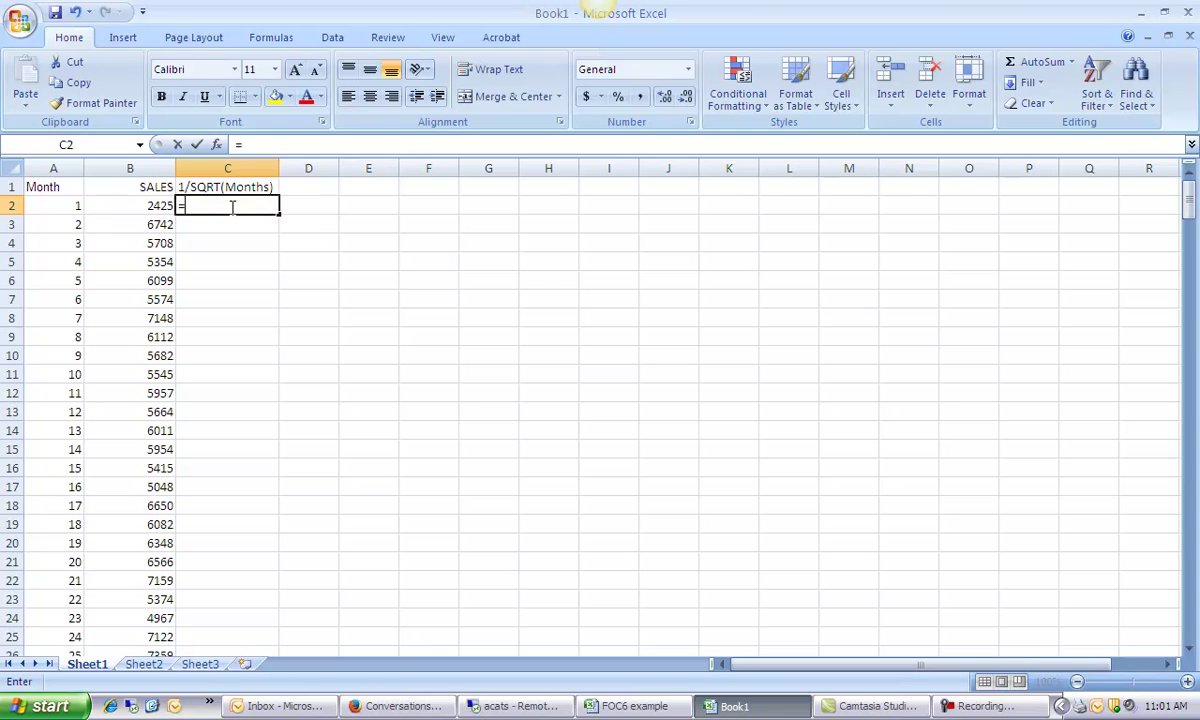
type("1")
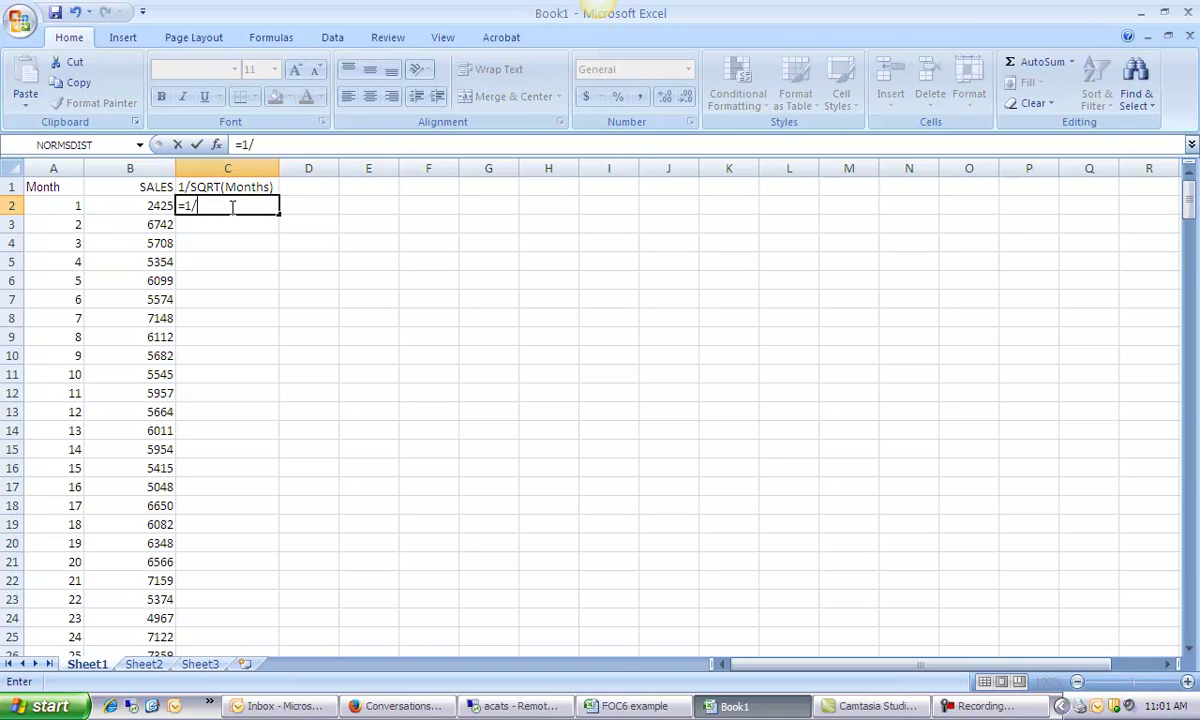
type("/sqrt(")
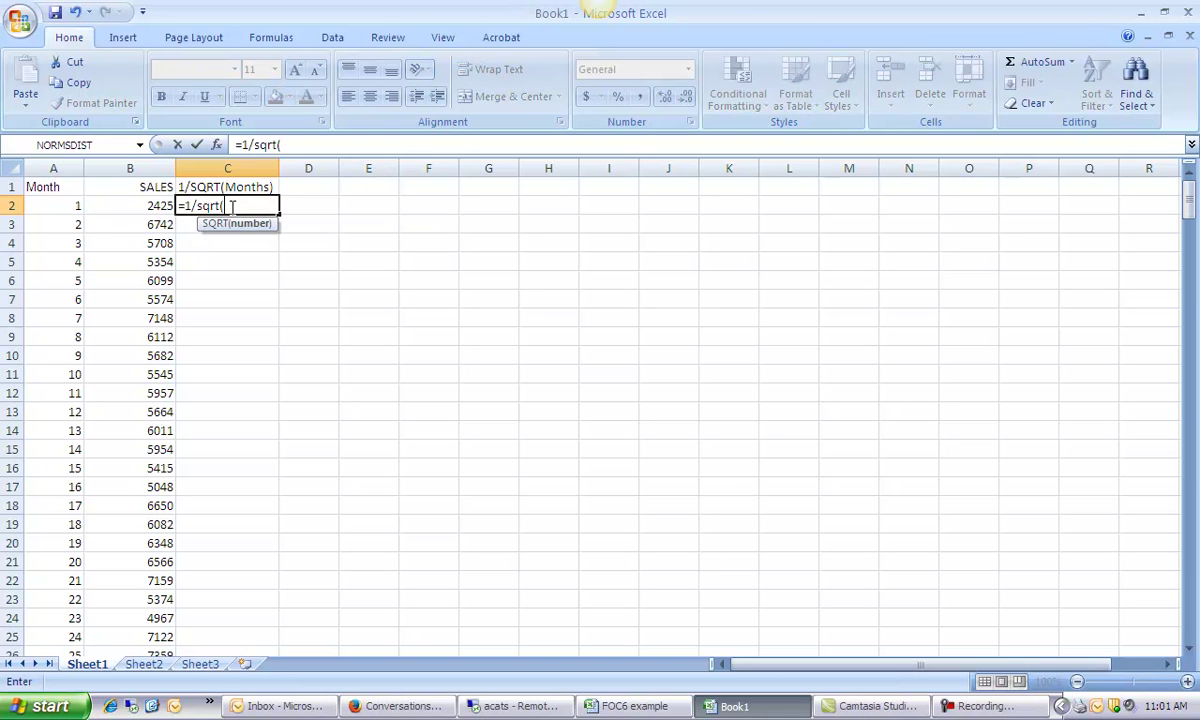
left_click(49, 206)
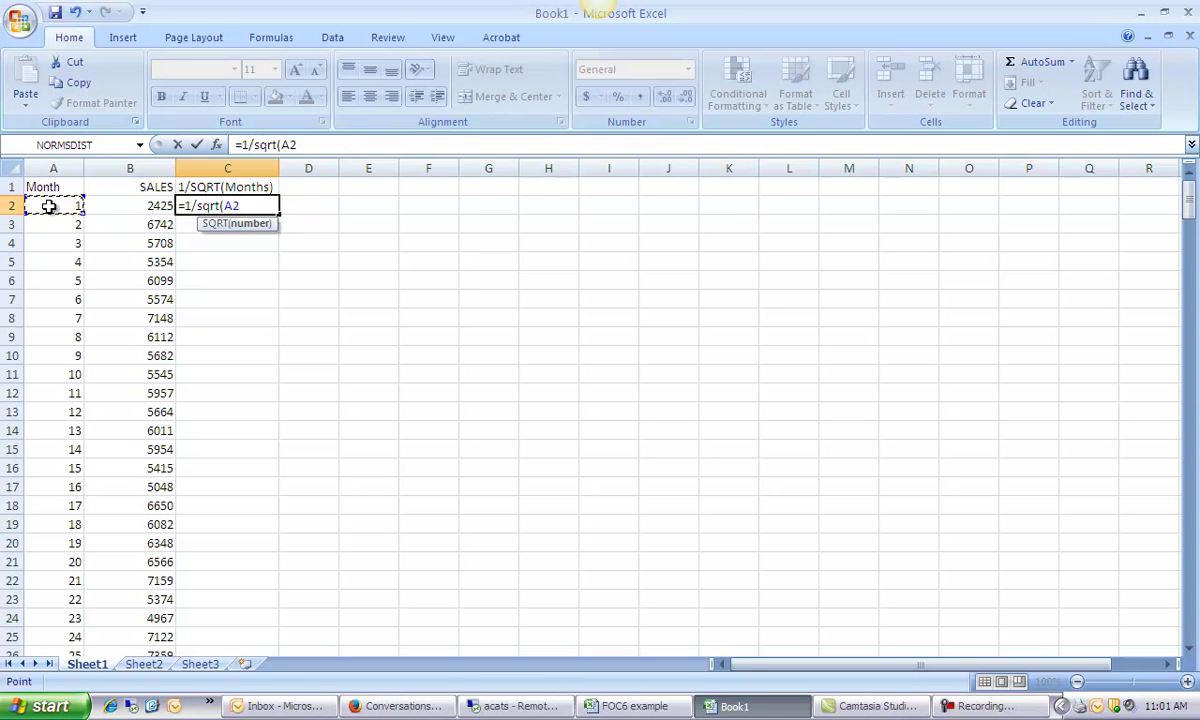
type(")")
key("Return")
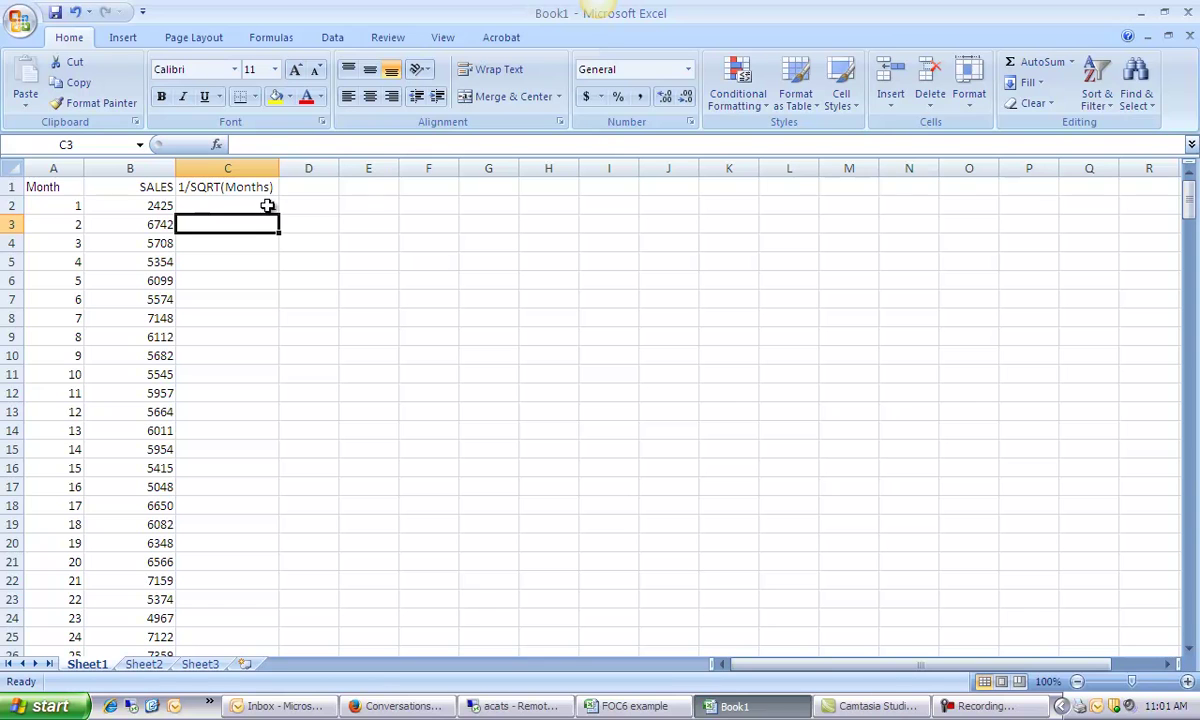
left_click(272, 208)
double_click(279, 216)
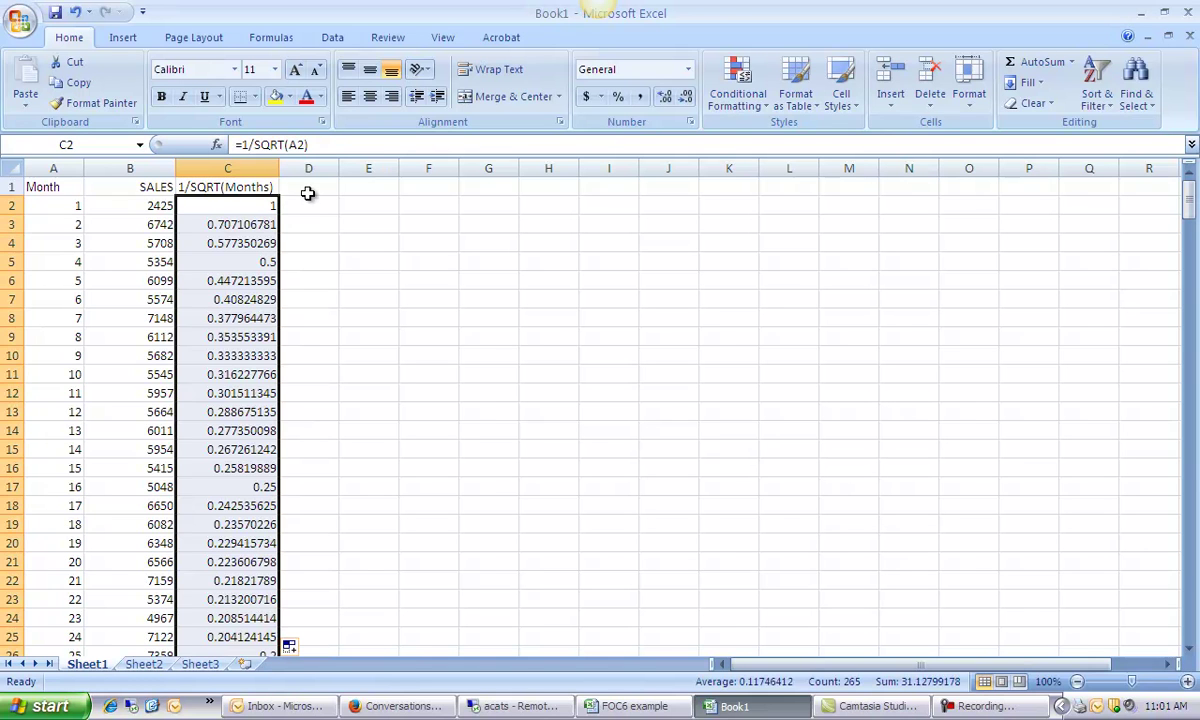
left_click(307, 185)
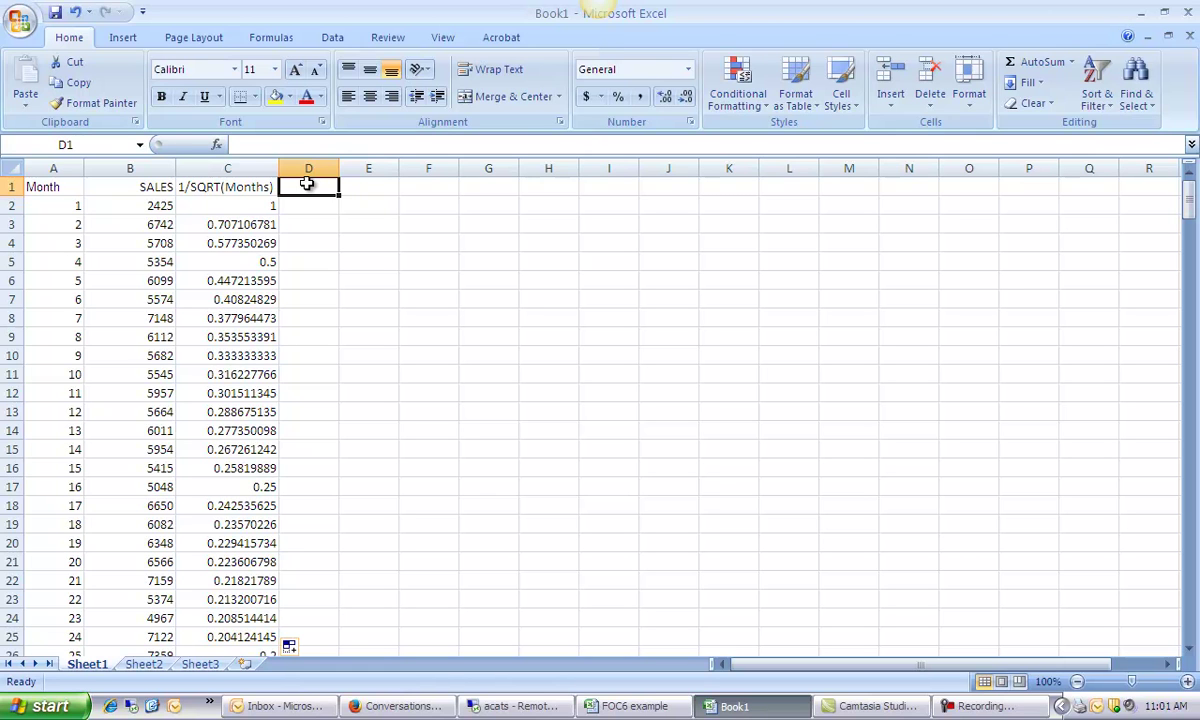
Step: Head columns D and E 'Corrected Months' and 'Corrected Sales', widening both to fit
type("Corr")
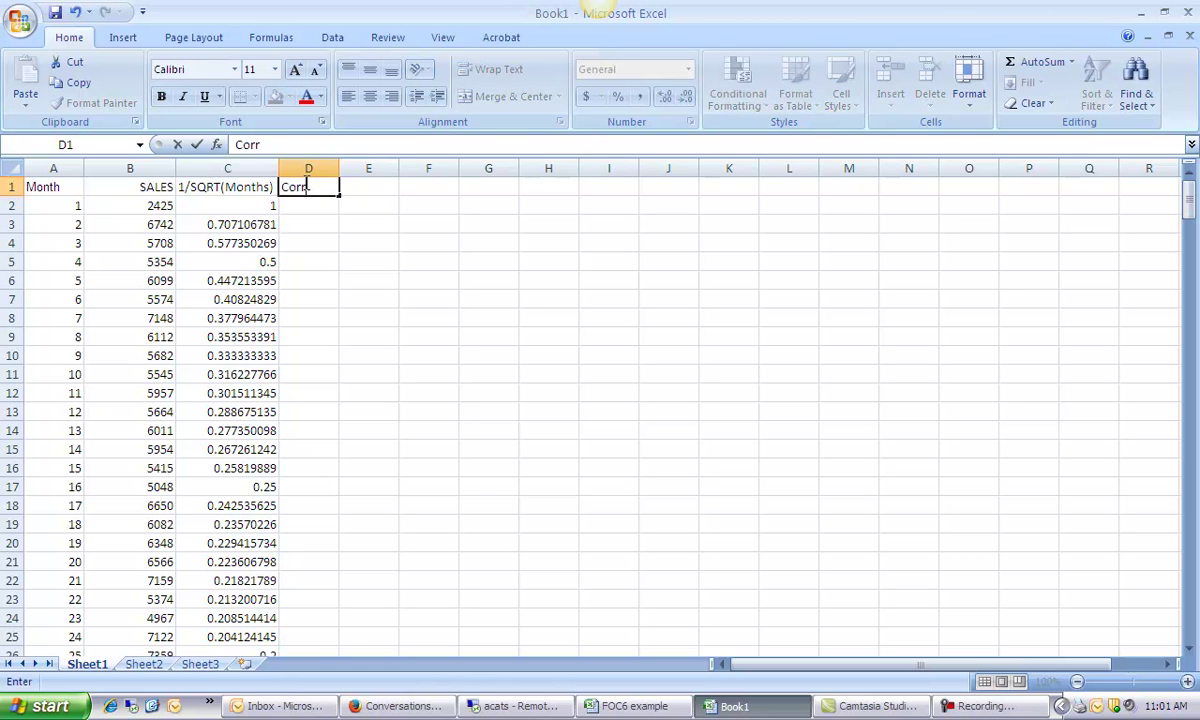
type("ected Mont")
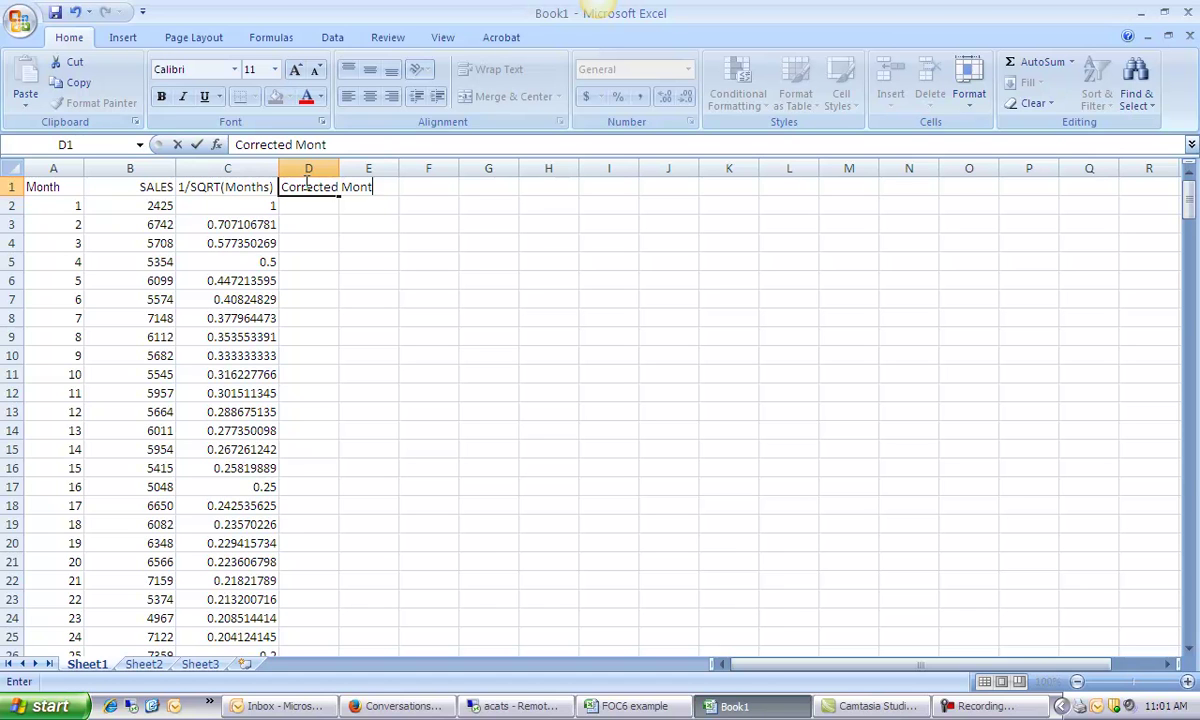
type("hs")
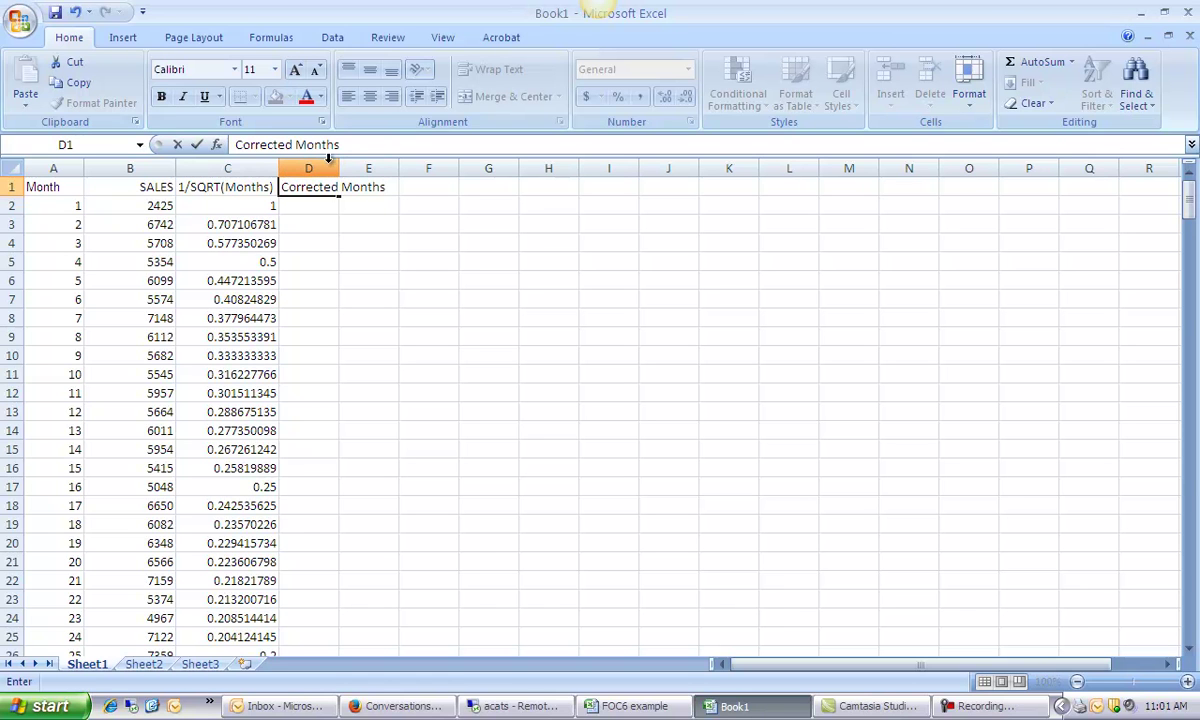
left_click(328, 166)
left_click_drag(340, 168, 390, 168)
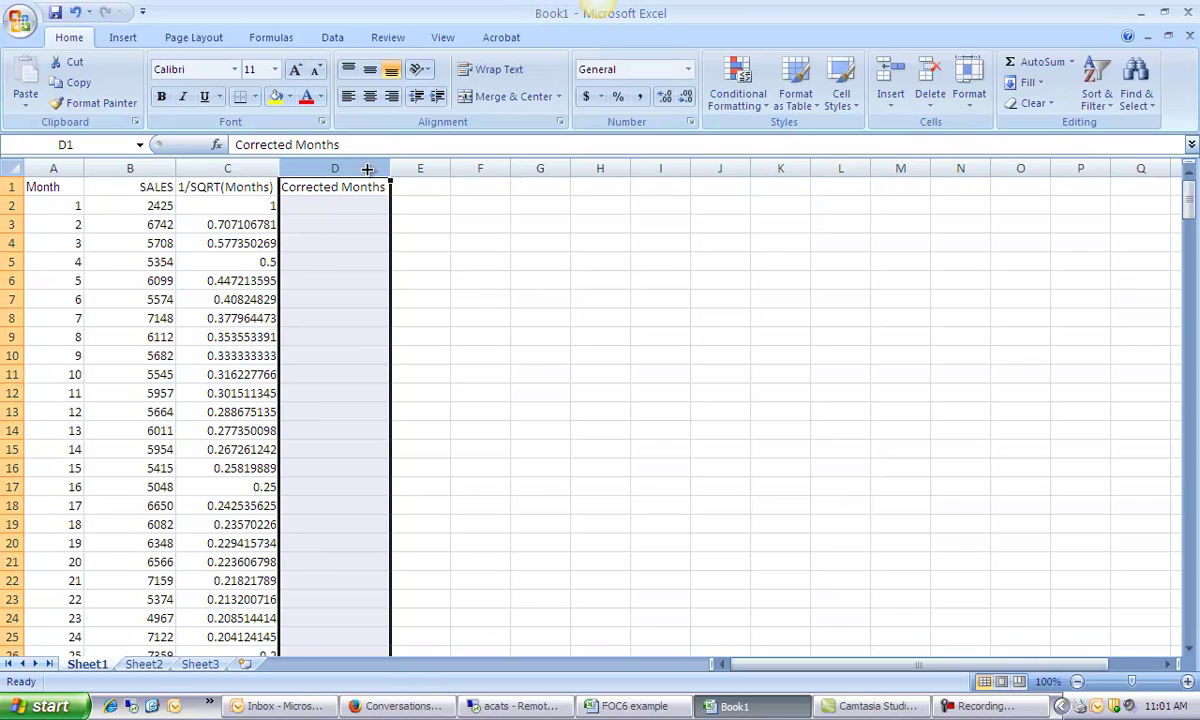
left_click(434, 188)
type("Corre")
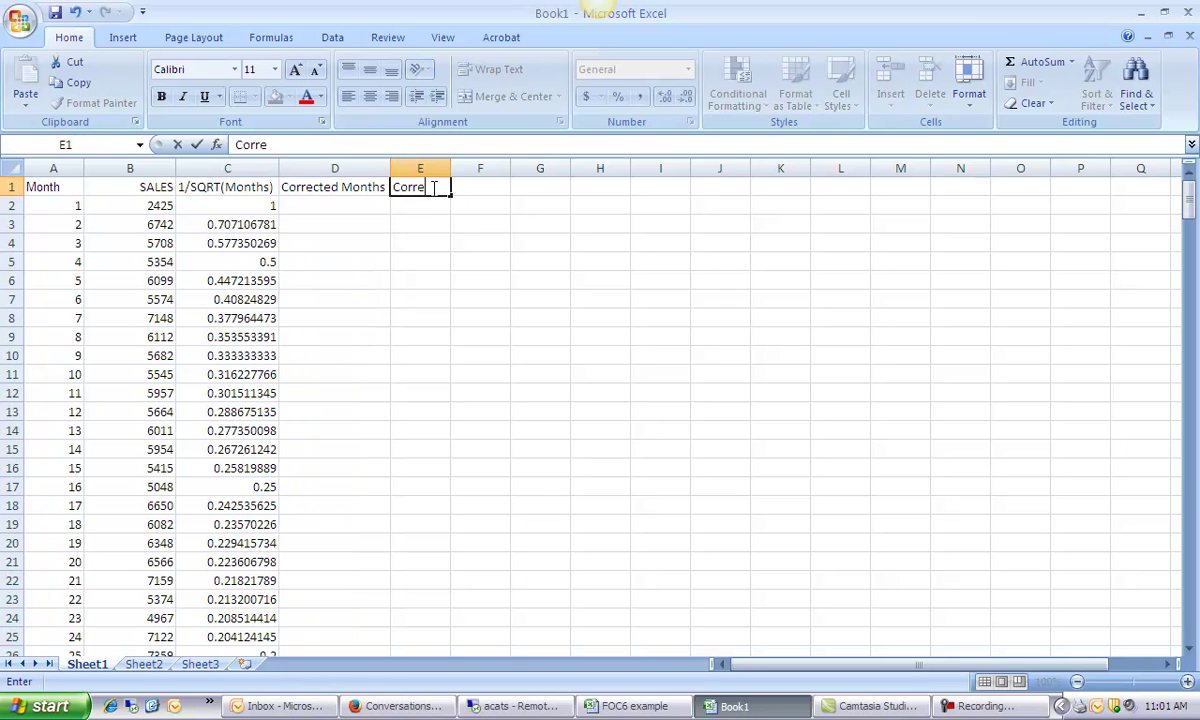
type("cted Sales")
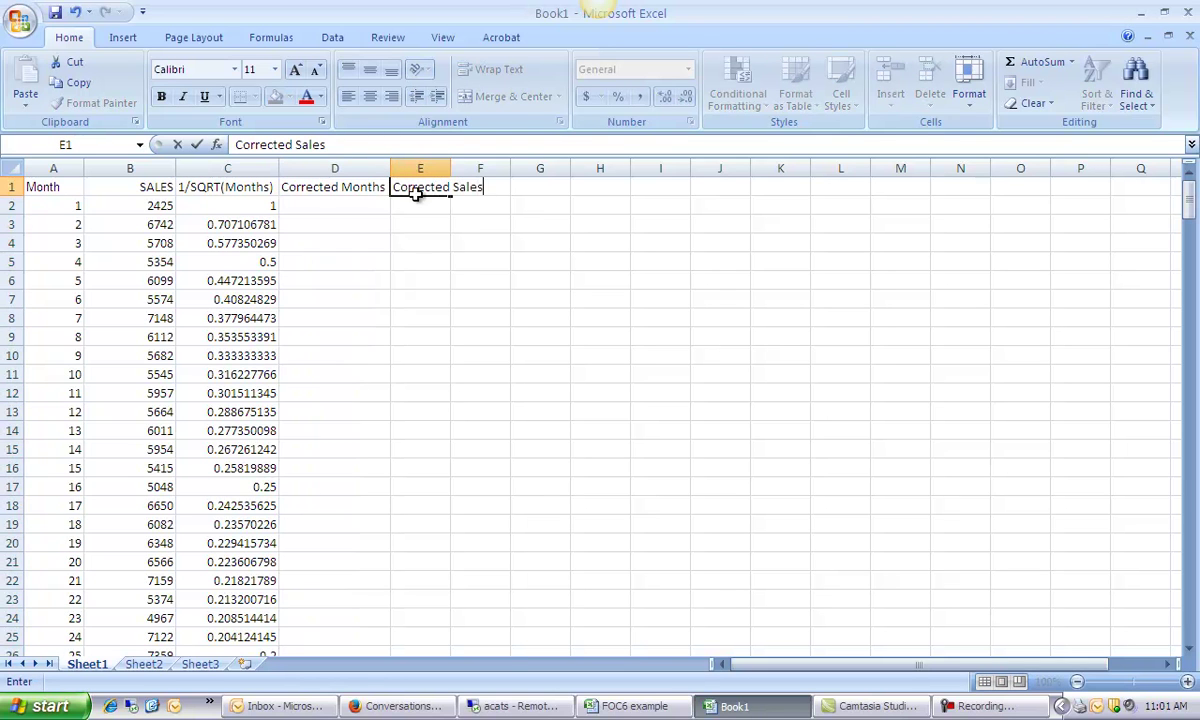
left_click(490, 278)
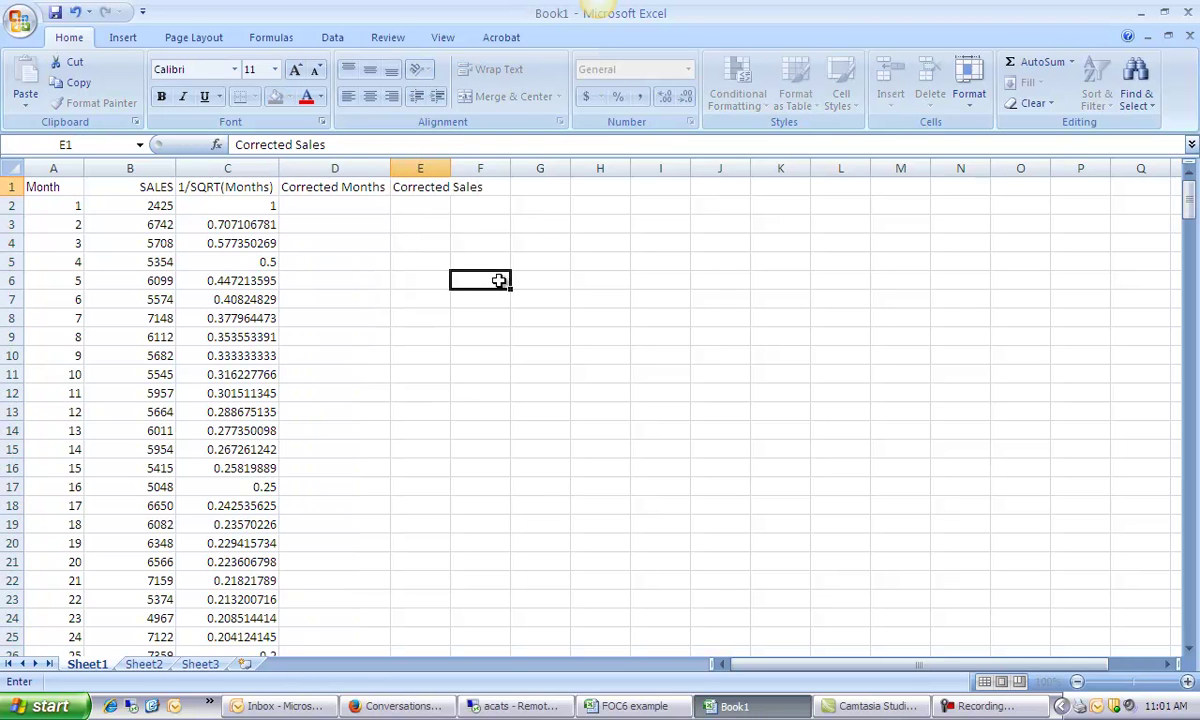
double_click(450, 168)
Step: Enter the formula =A2*C2 in D2
left_click(340, 203)
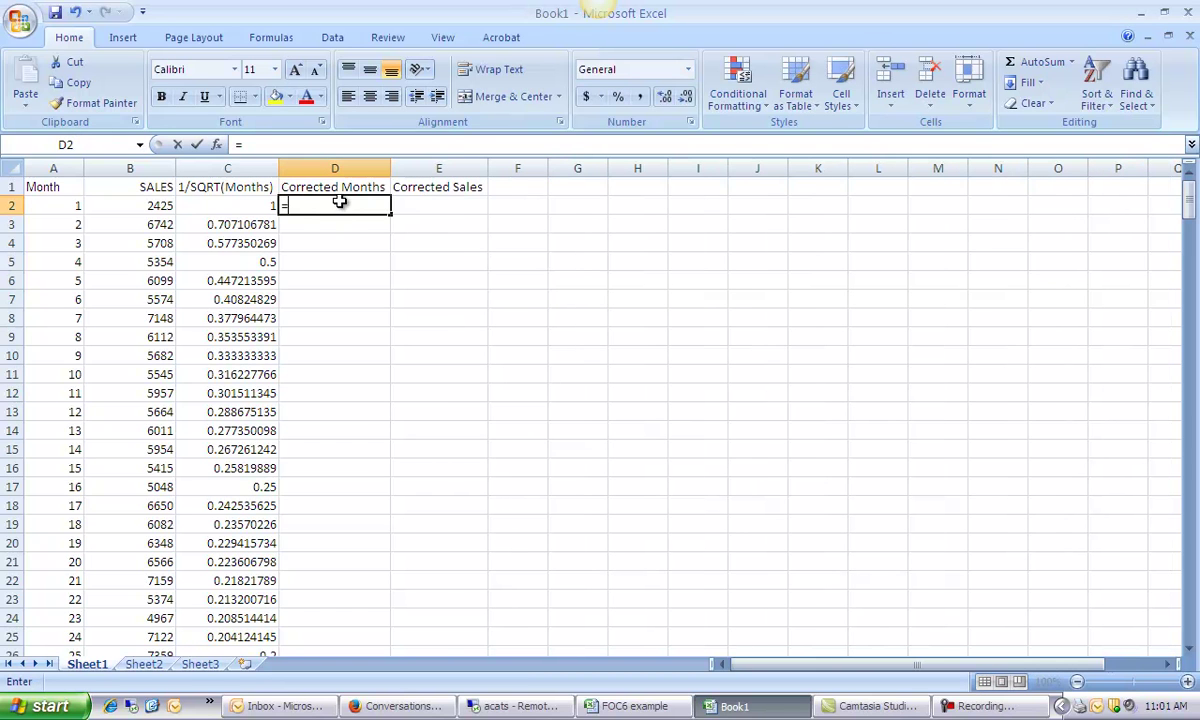
type("=")
left_click(48, 208)
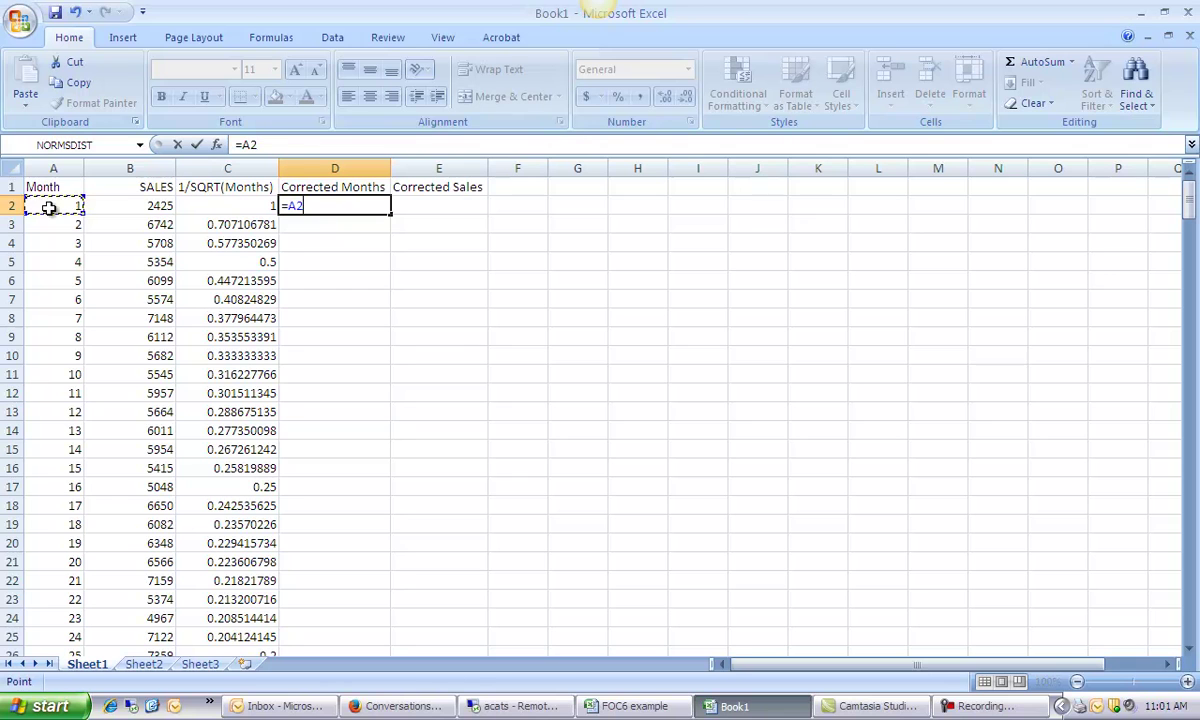
type("*")
left_click(232, 210)
key("Return")
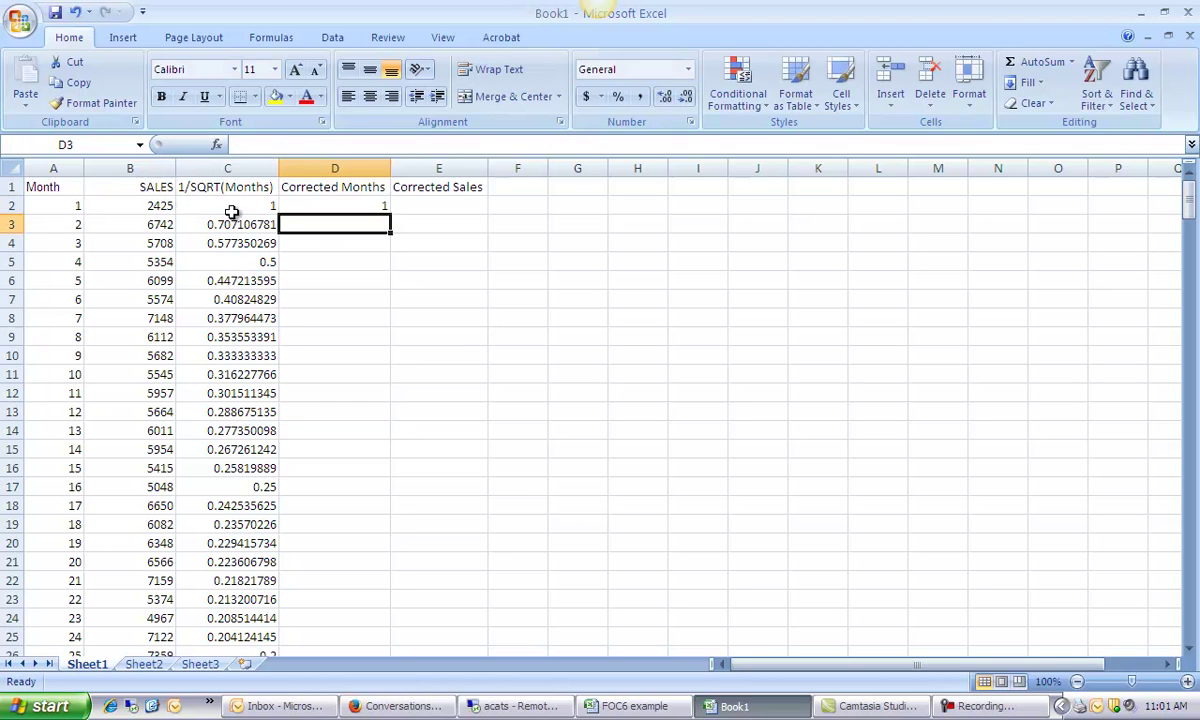
left_click(368, 205)
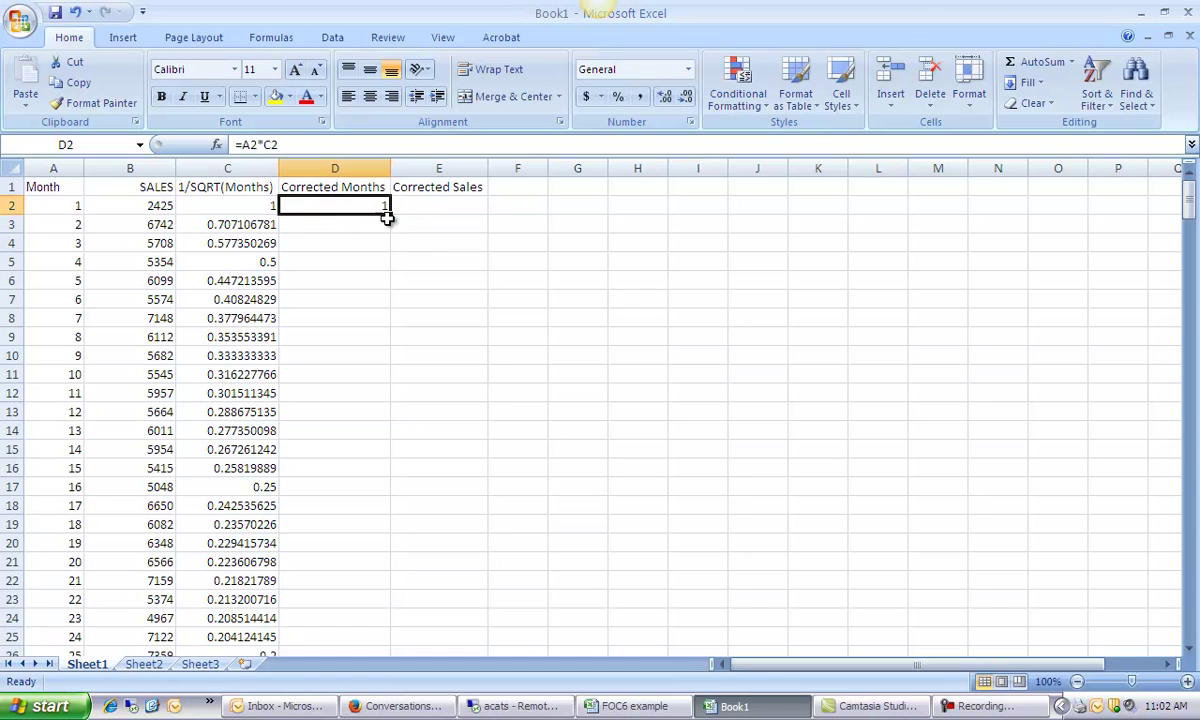
Step: Fill =A2*C2 down column D, then enter =B2*C2 in E2 and fill it down
double_click(390, 215)
left_click(429, 207)
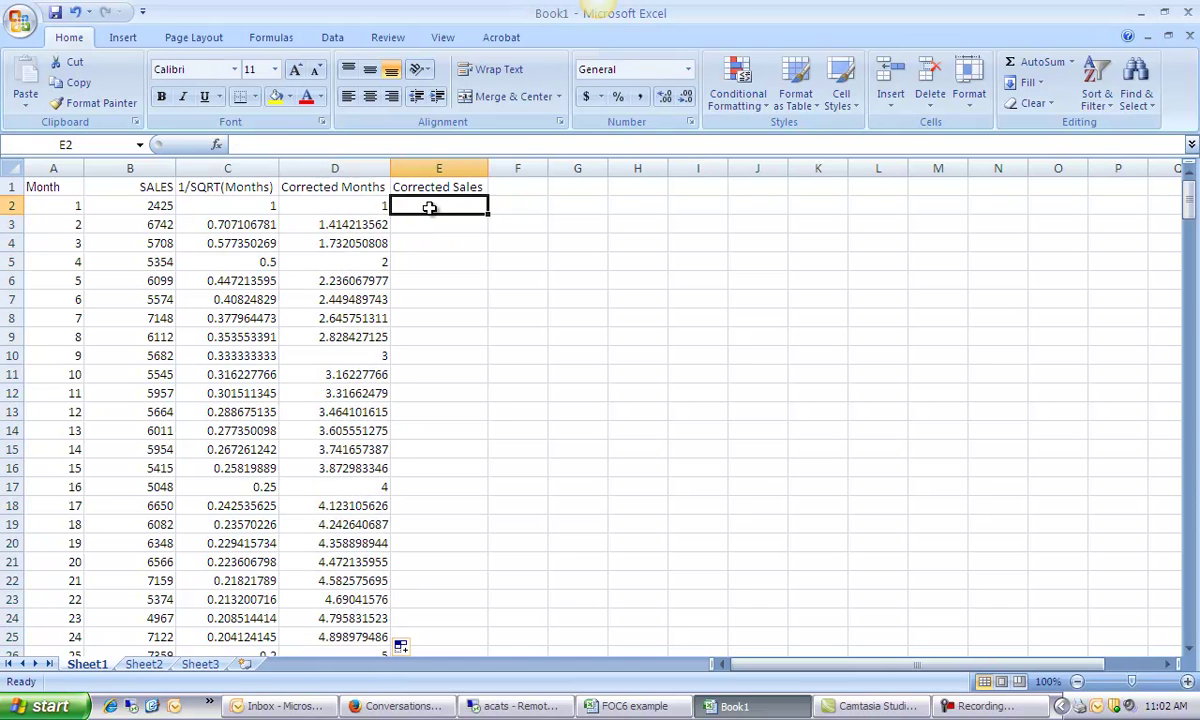
type("=")
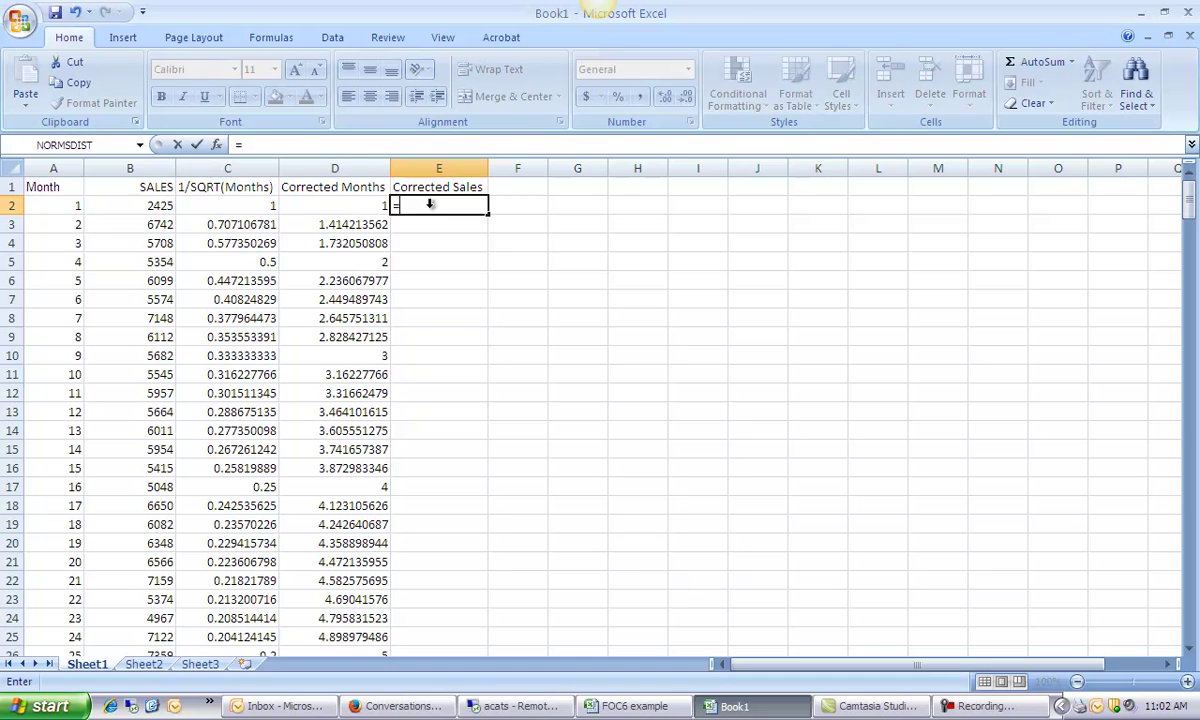
left_click(150, 206)
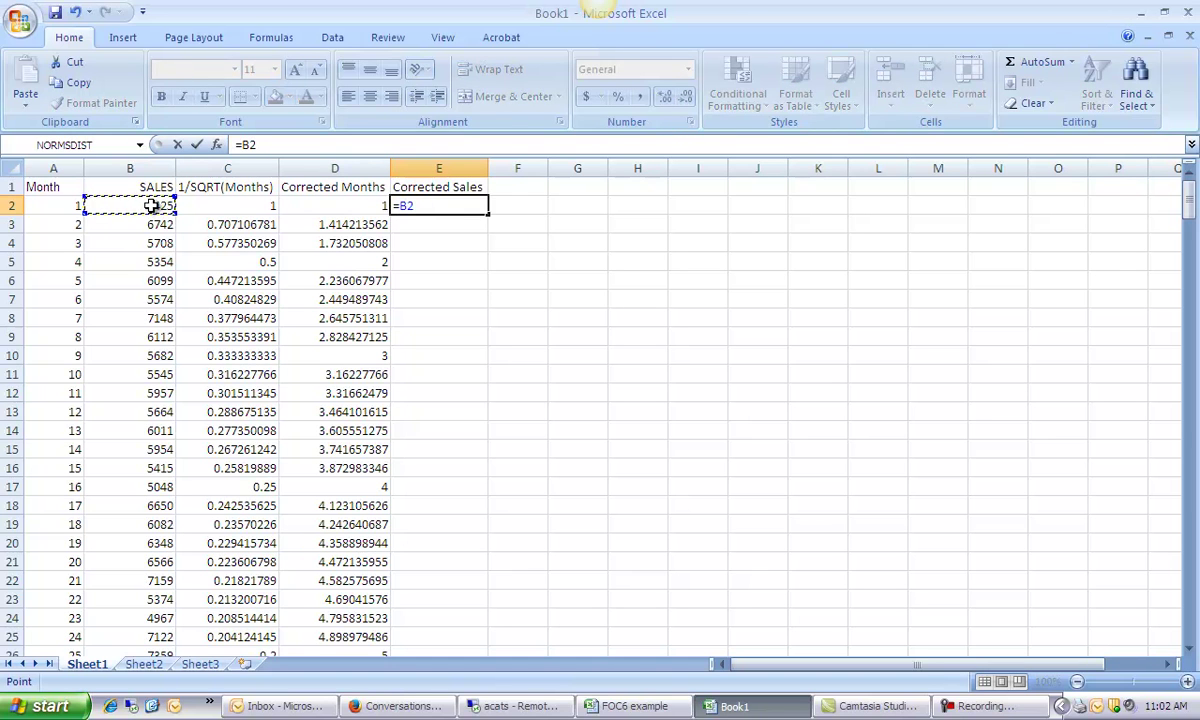
type("*")
left_click(215, 207)
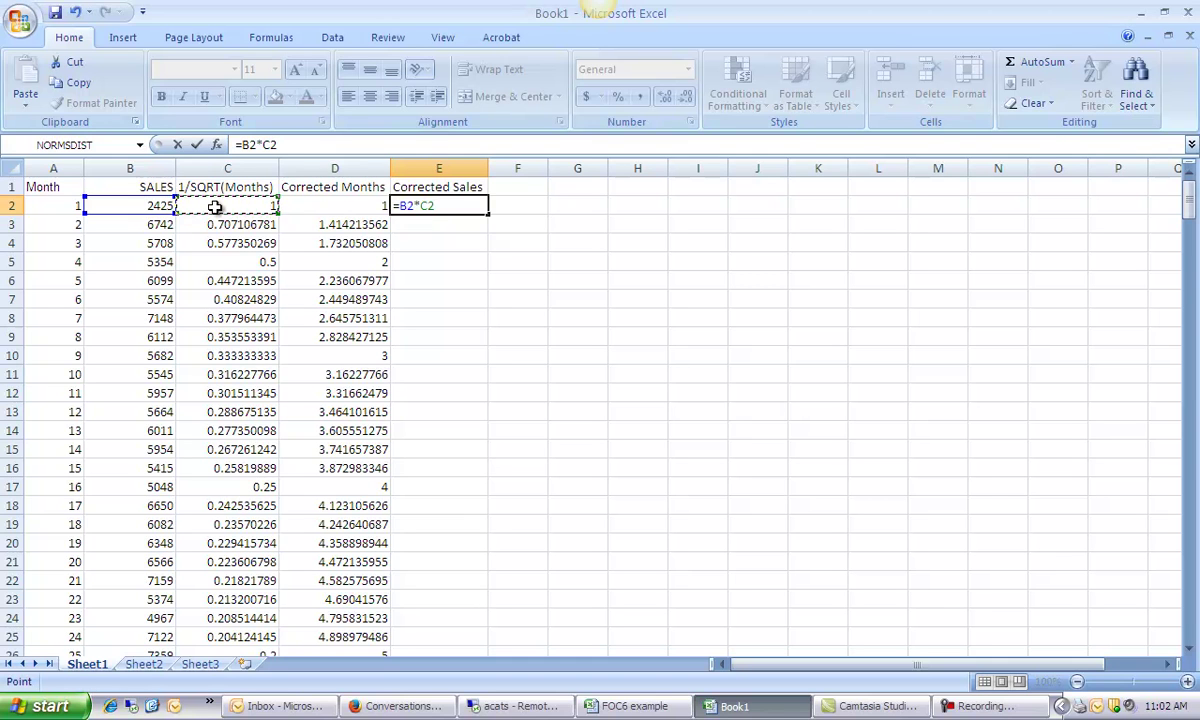
key("Return")
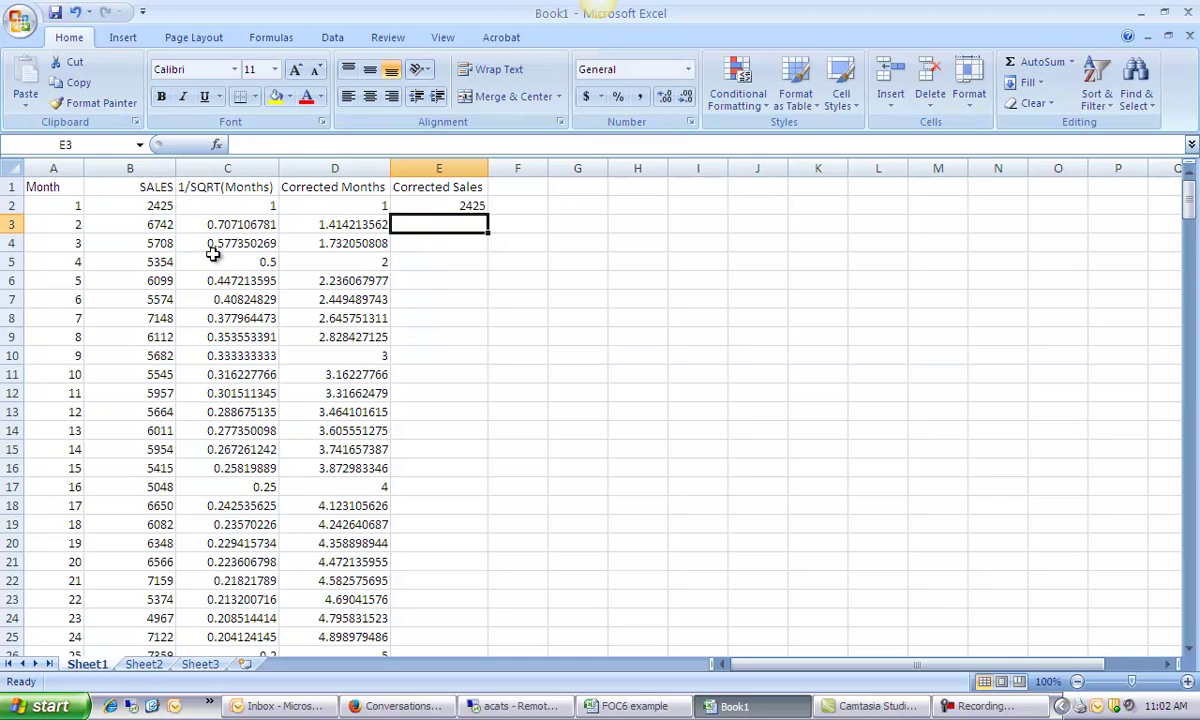
left_click(436, 203)
double_click(489, 215)
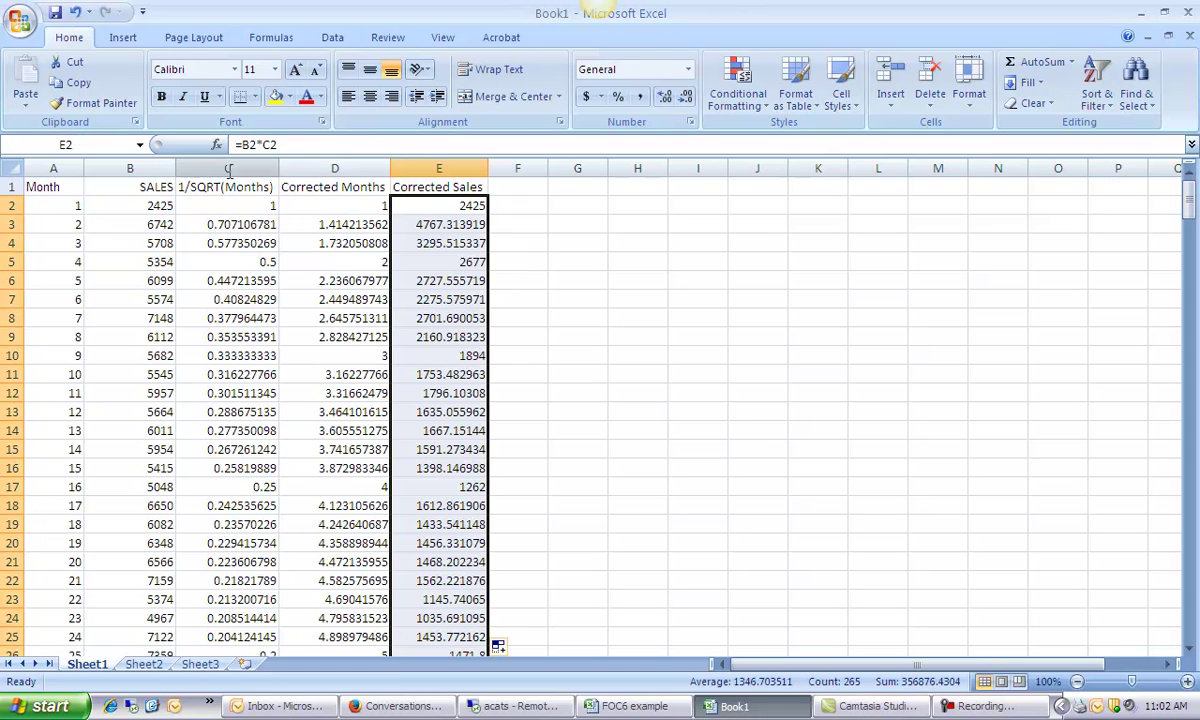
left_click(332, 38)
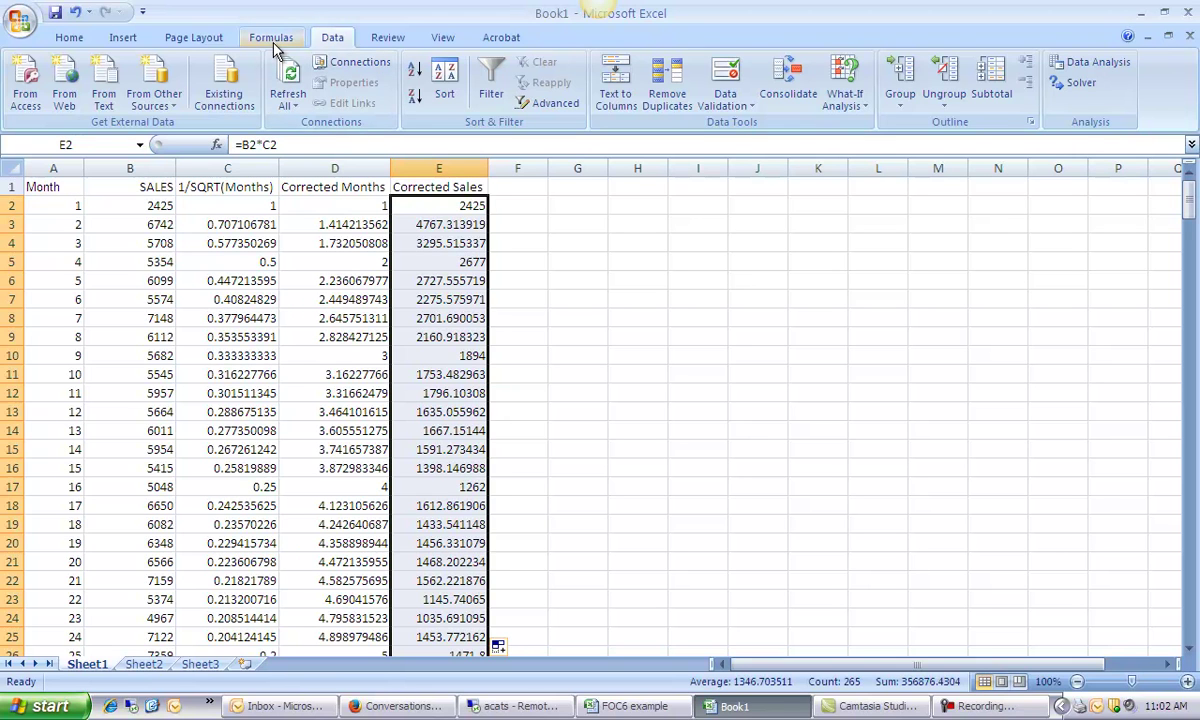
Step: Choose Regression from the Data Analysis tools list
left_click(1078, 62)
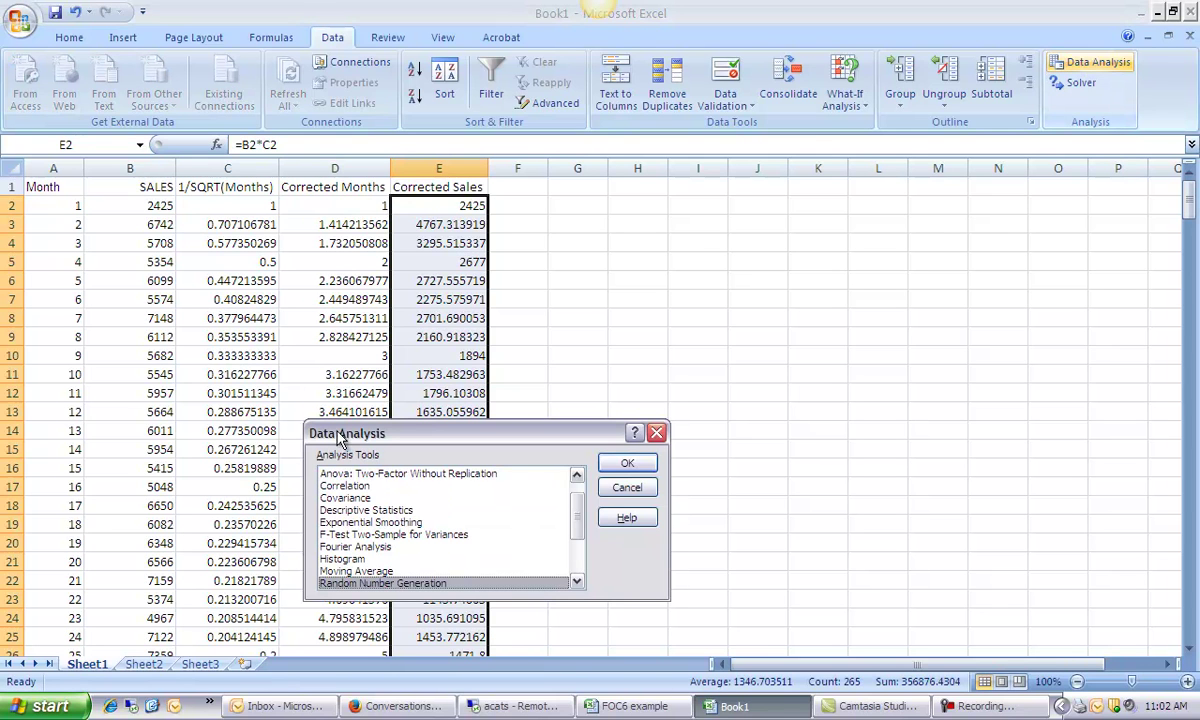
left_click(575, 584)
left_click(575, 584)
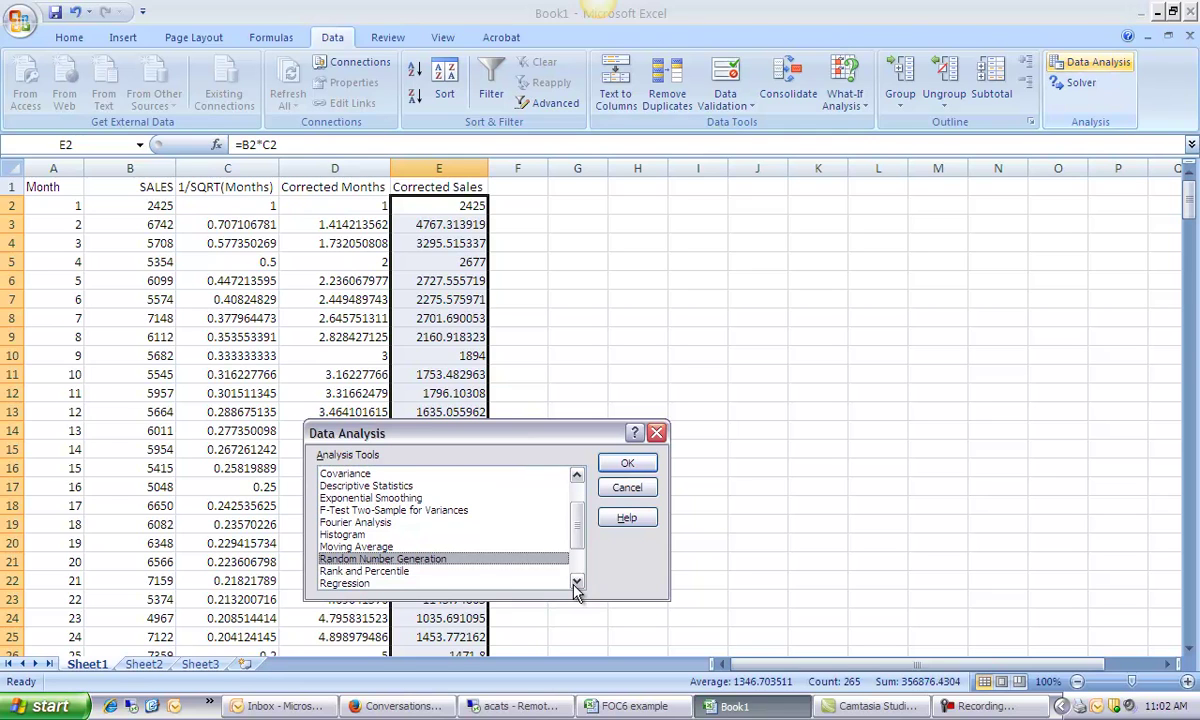
left_click(575, 584)
left_click(494, 573)
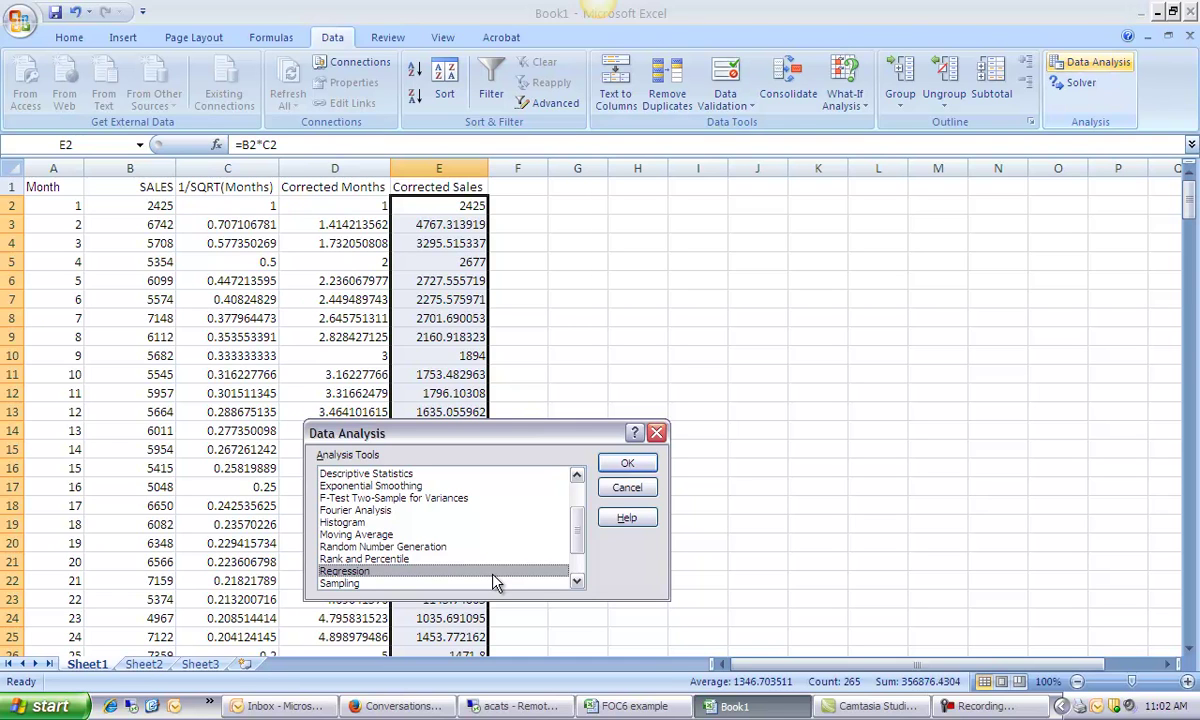
left_click(628, 466)
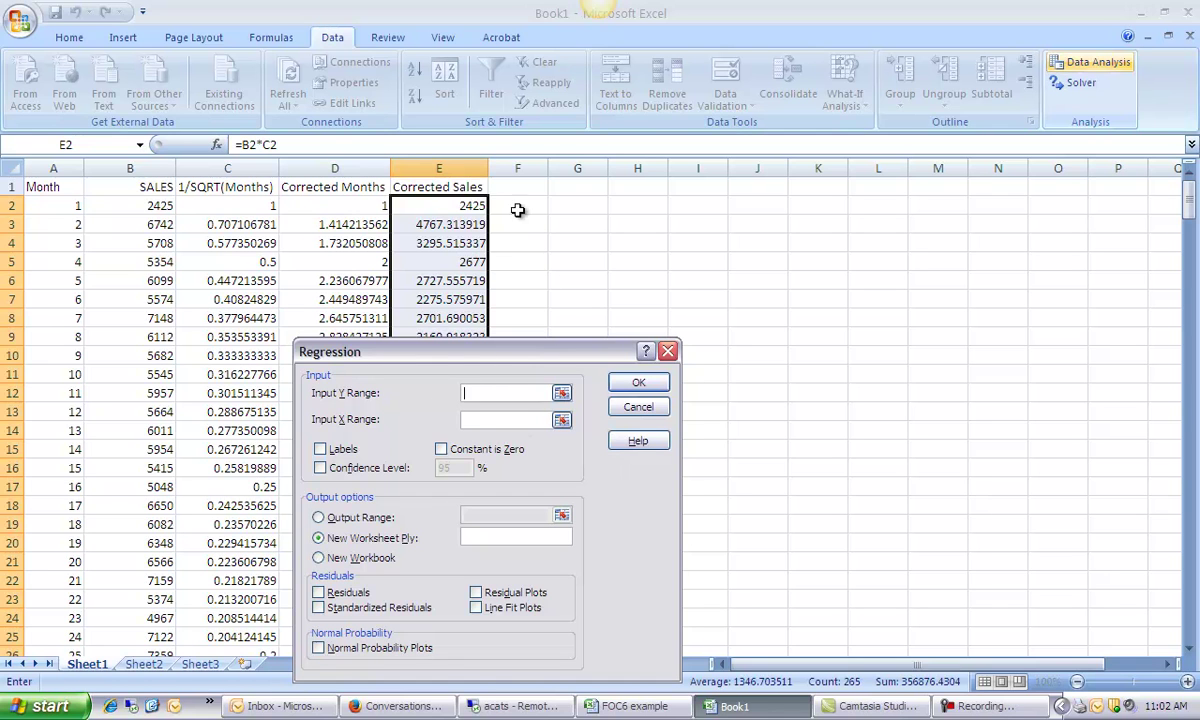
Step: Set the Regression Input Y Range to $E$1:$E$266, the Corrected Sales column
left_click(430, 166)
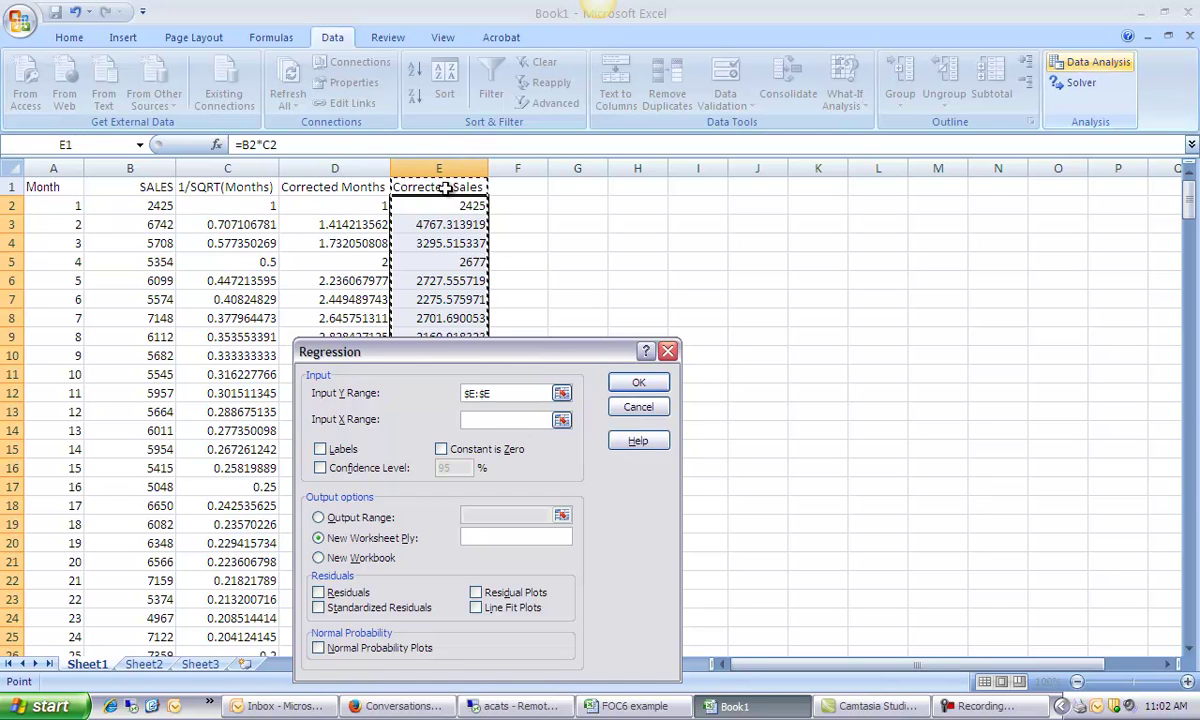
left_click_drag(446, 187, 410, 620)
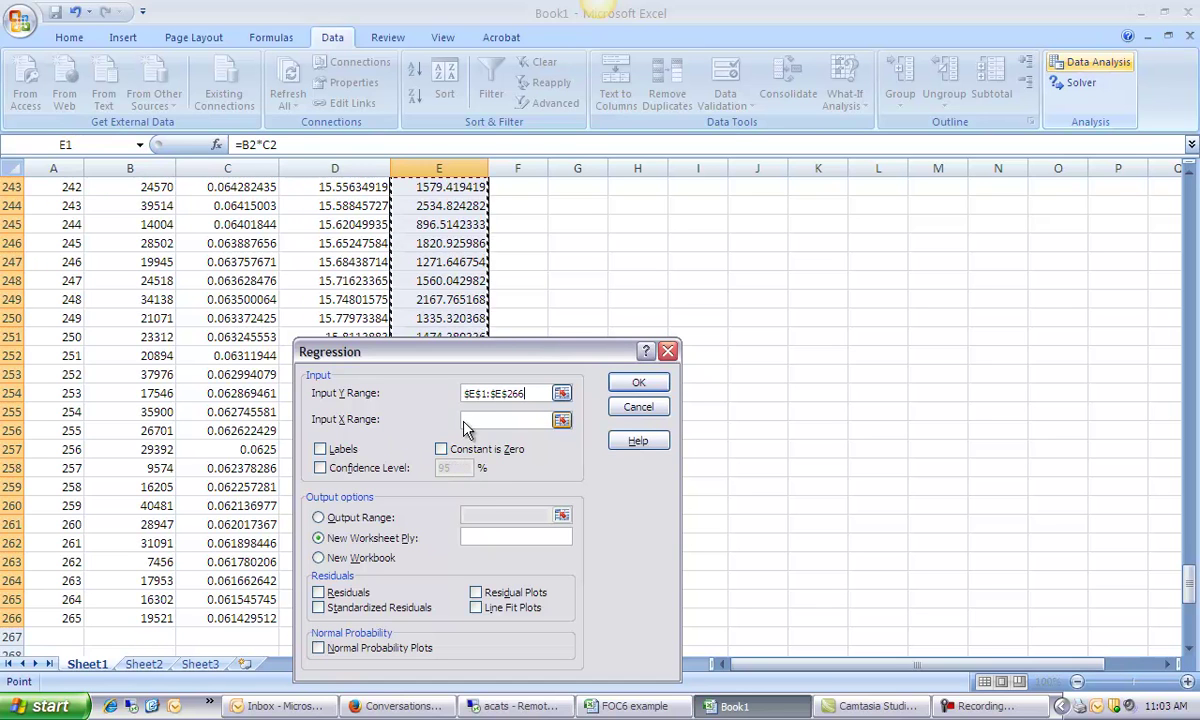
left_click(487, 420)
scroll(455, 470, "up", 20)
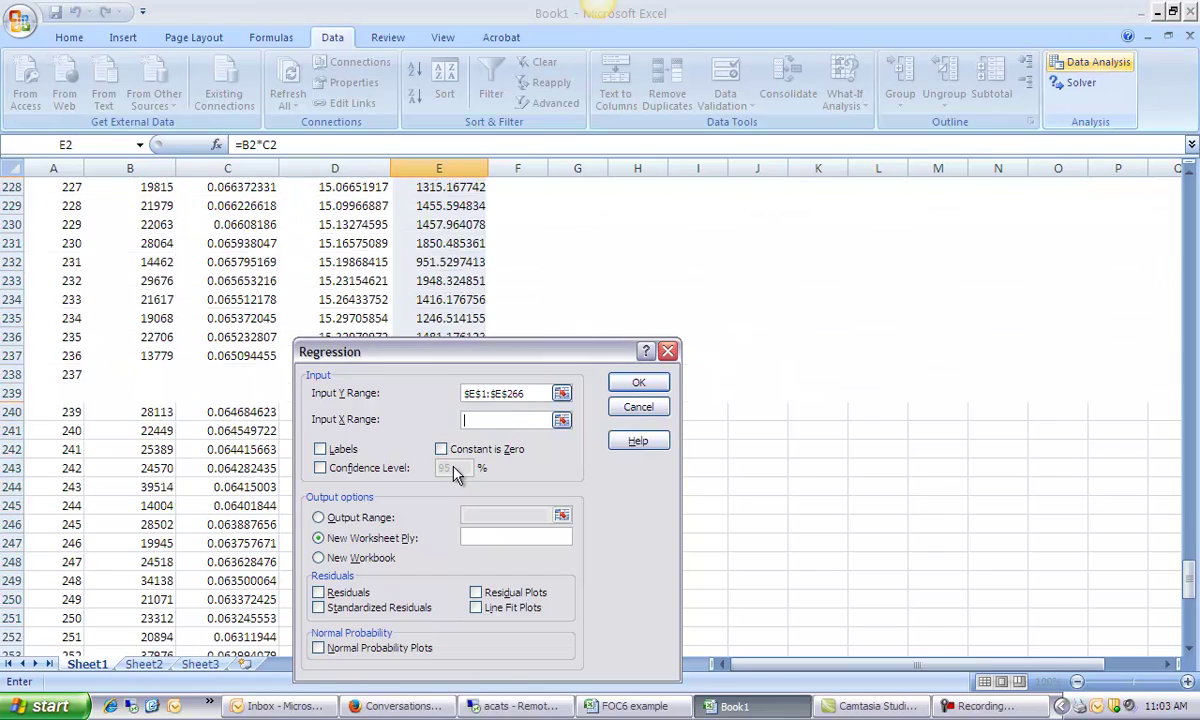
scroll(452, 468, "up", 20)
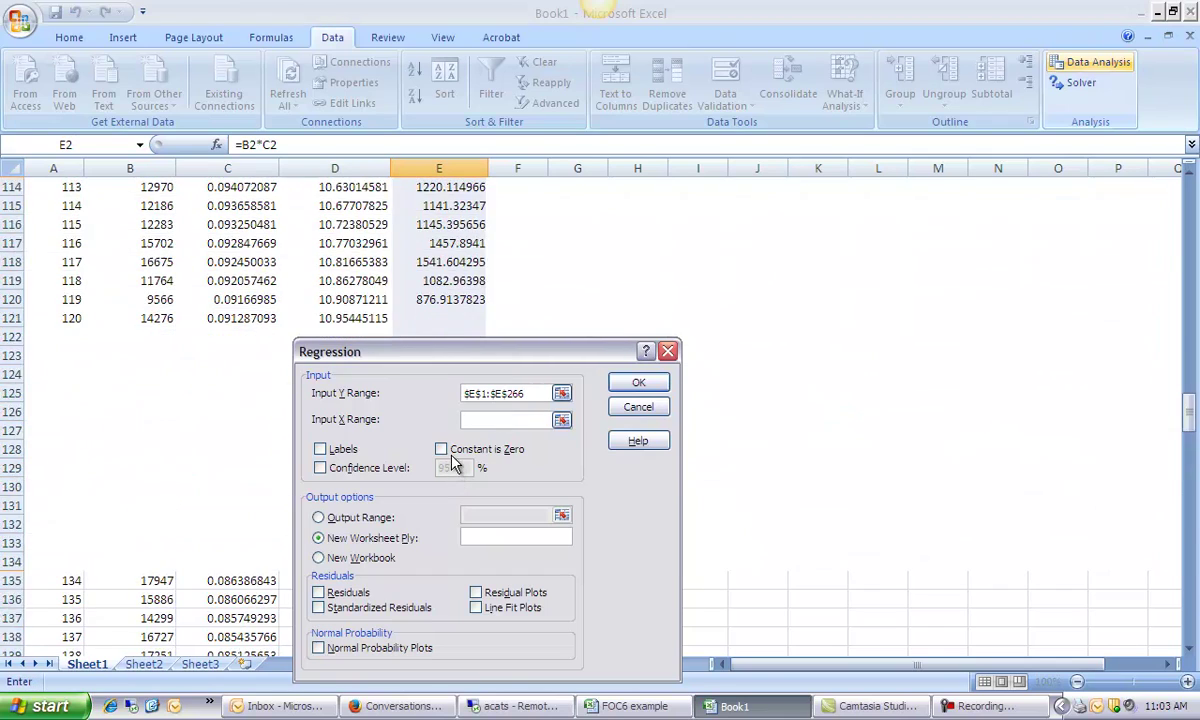
scroll(447, 452, "up", 7)
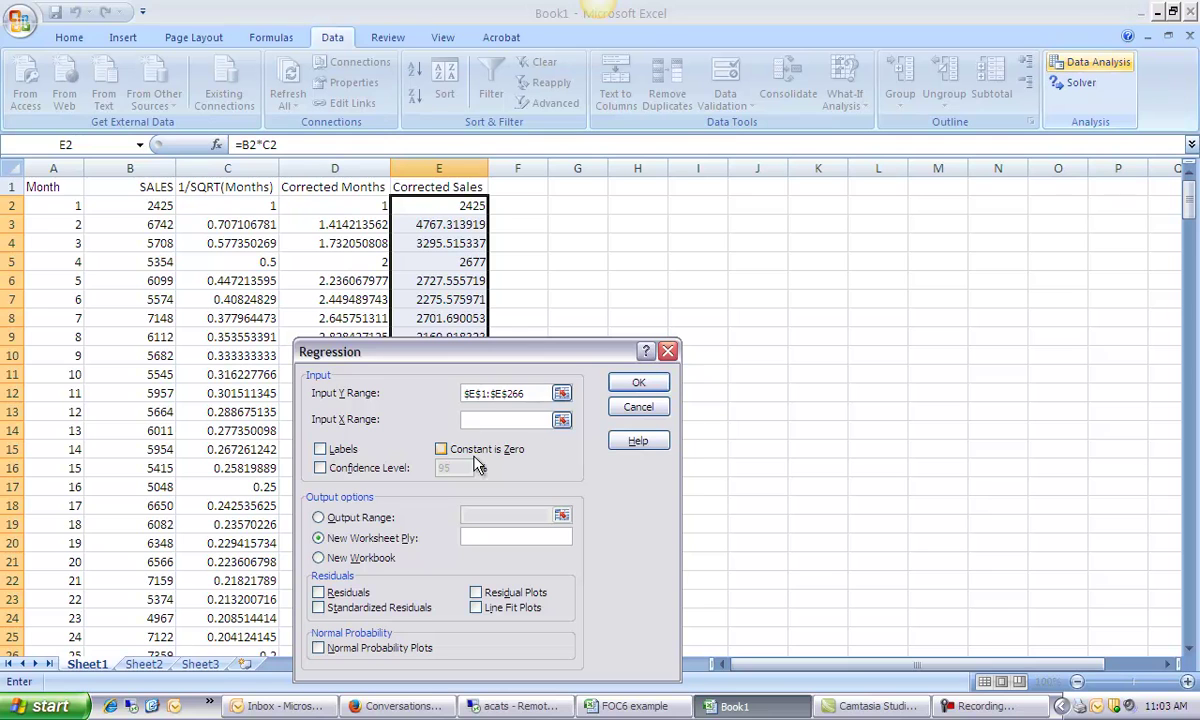
Step: Set Input X Range to C1:D266, tick Constant is Zero, and run the regression
left_click(214, 187)
left_click_drag(214, 187, 318, 600)
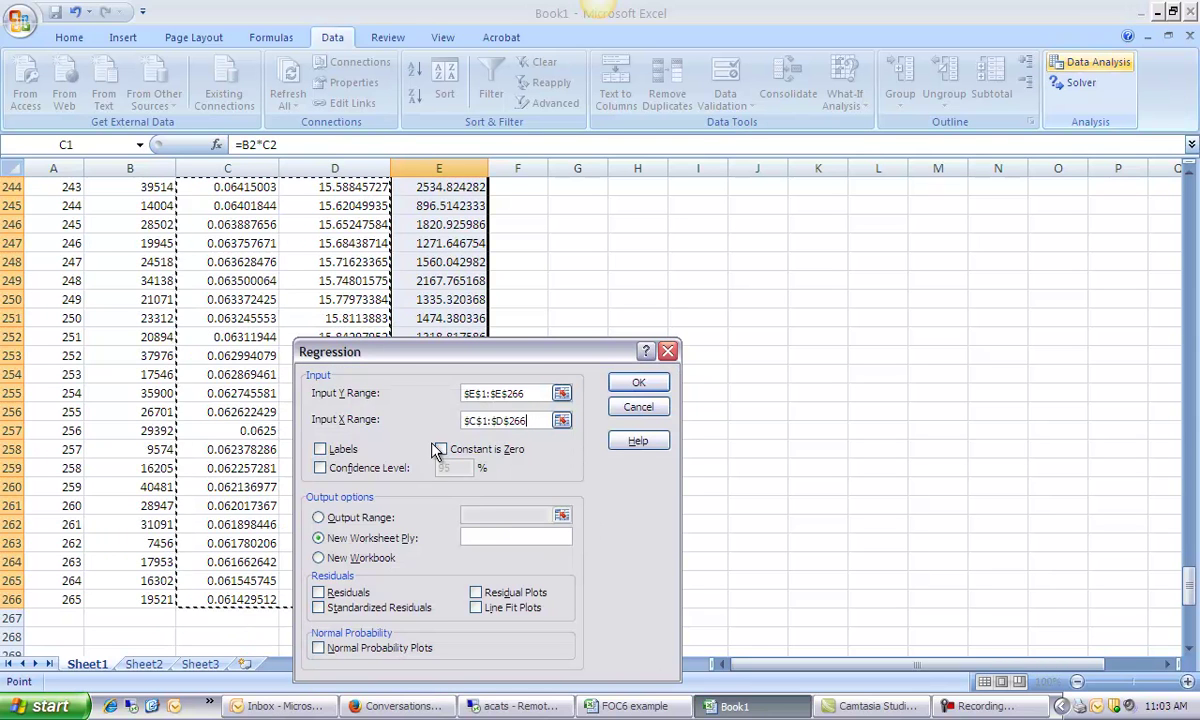
left_click(462, 452)
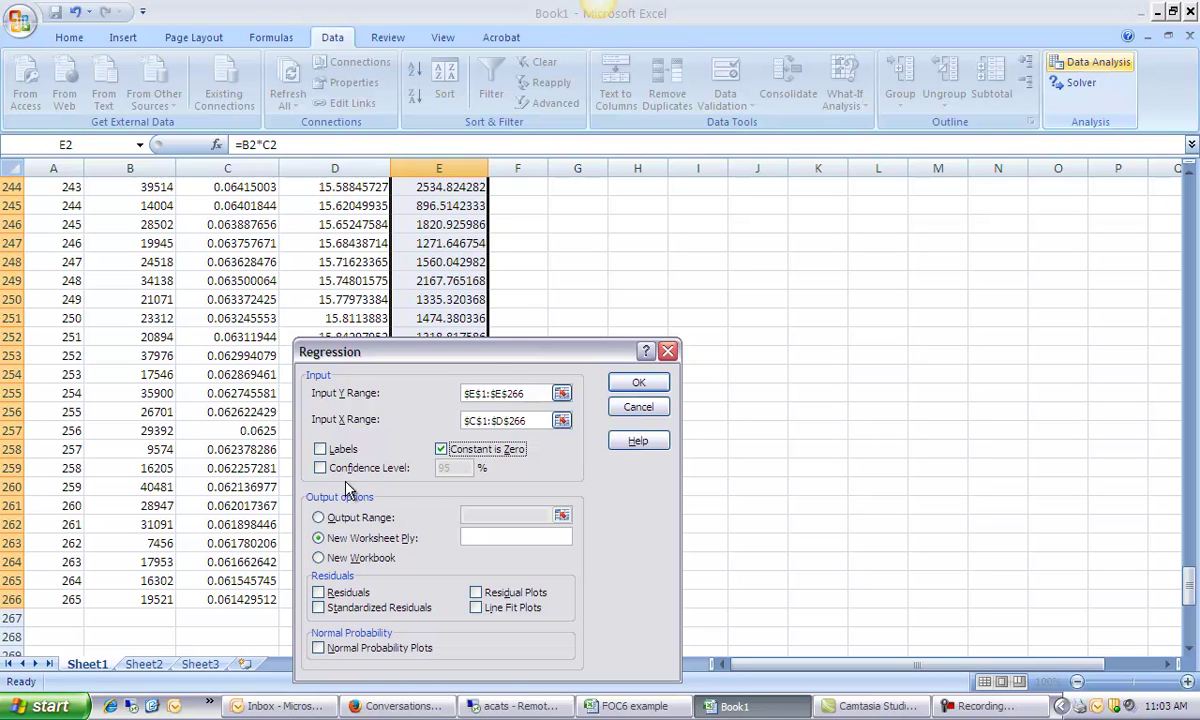
left_click(961, 700)
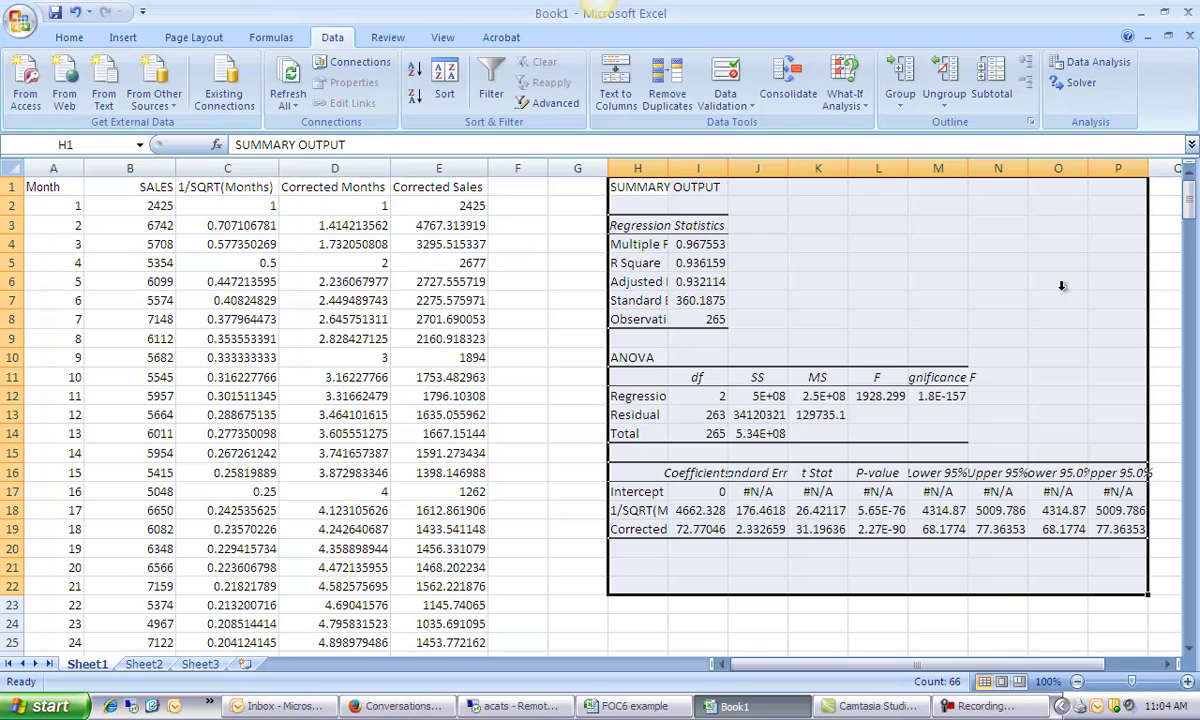
Step: Autofit column H, then relabel the 1/SQRT(Months) coefficient label in H18 as 'Intercept'
double_click(667, 163)
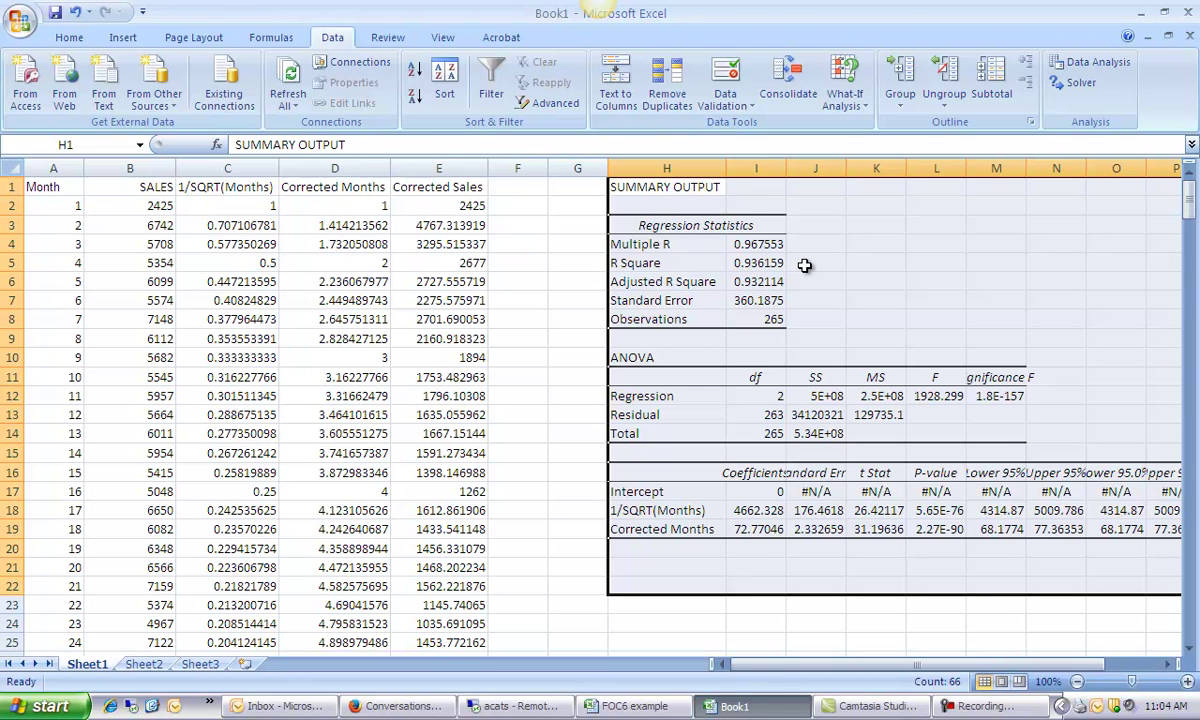
left_click(645, 510)
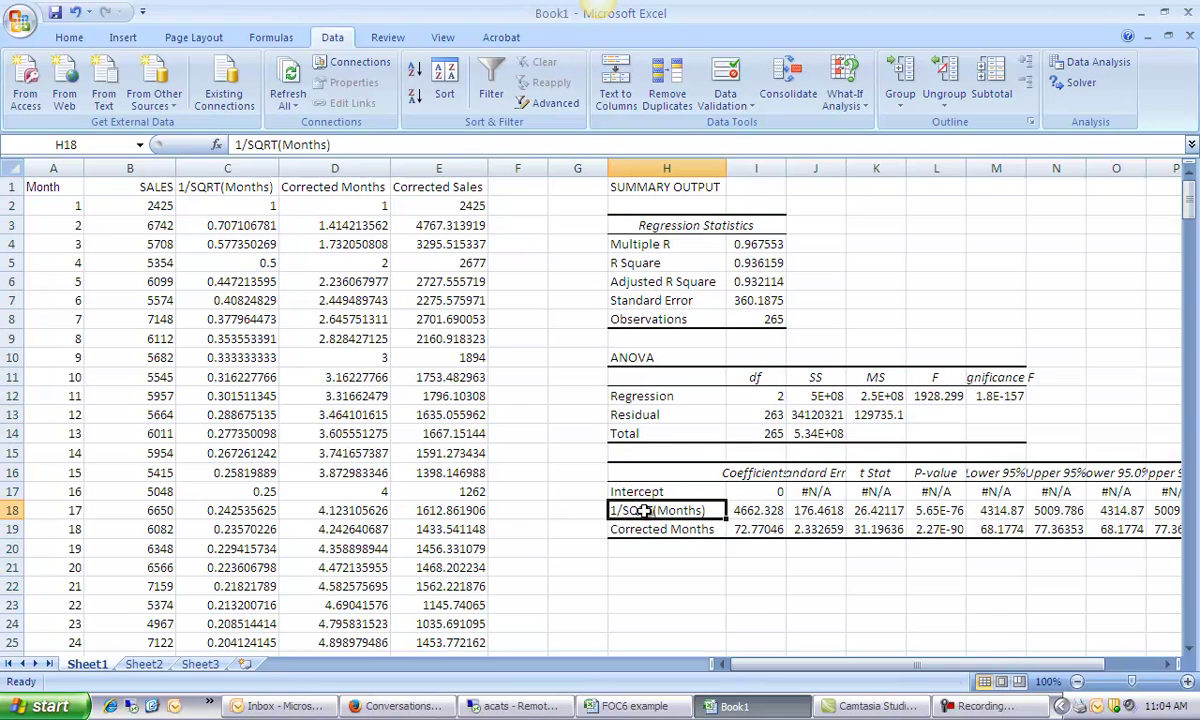
type("Intercept")
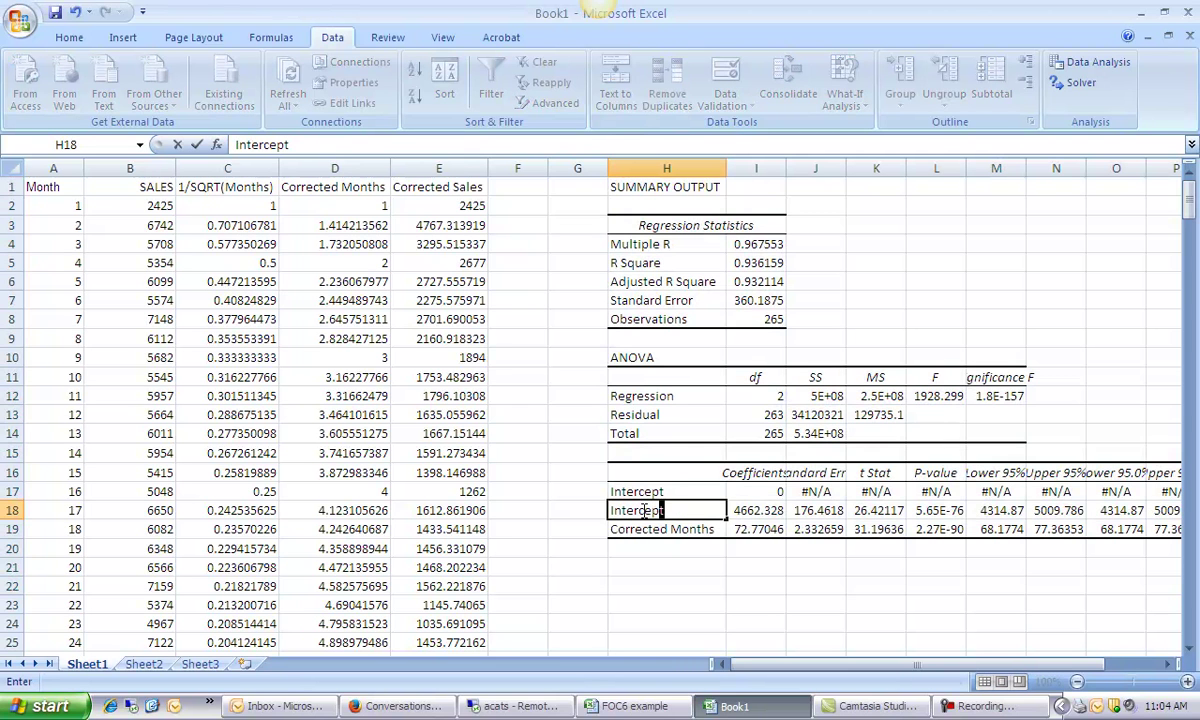
left_click(680, 605)
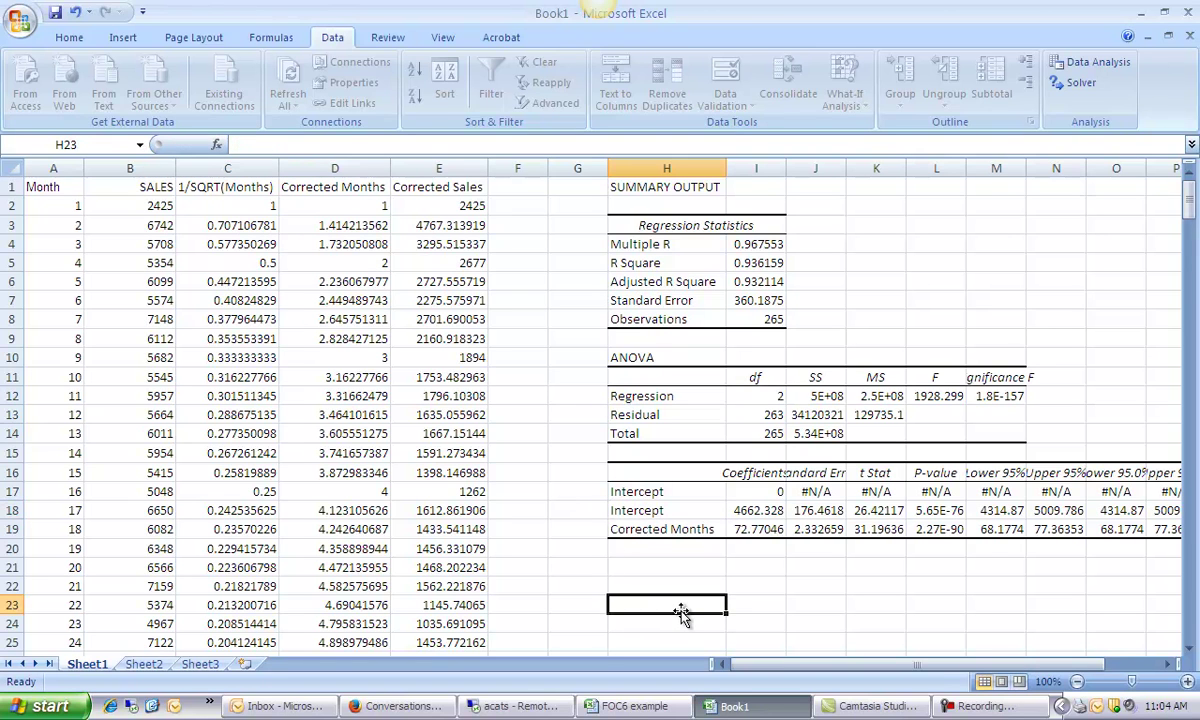